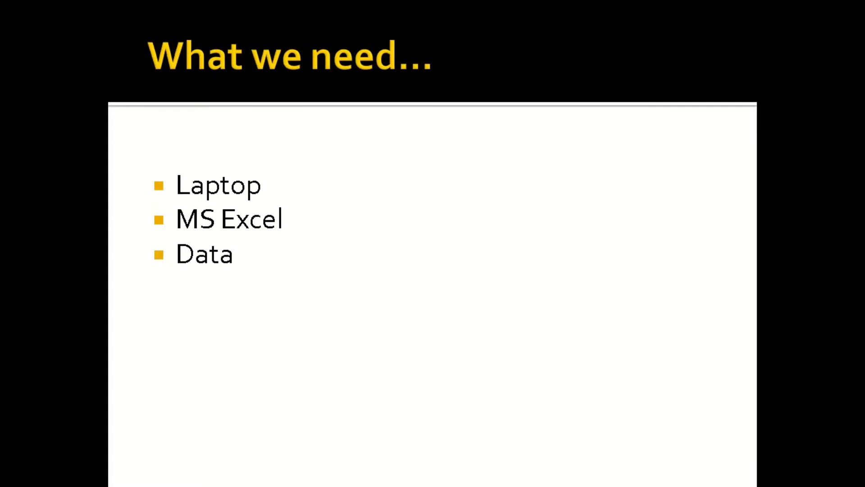
{"action": "key", "text": "Right"}
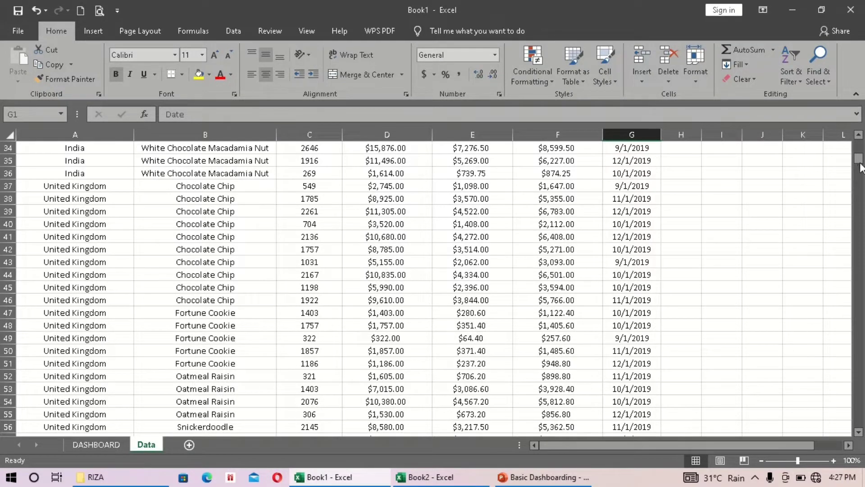
Review the Country, Product, Units Sold, Revenue, Cost, Profit and Date columns on the Data sheet.
{"action": "left_click_drag", "start_coordinate": [858, 158], "coordinate": [858, 149]}
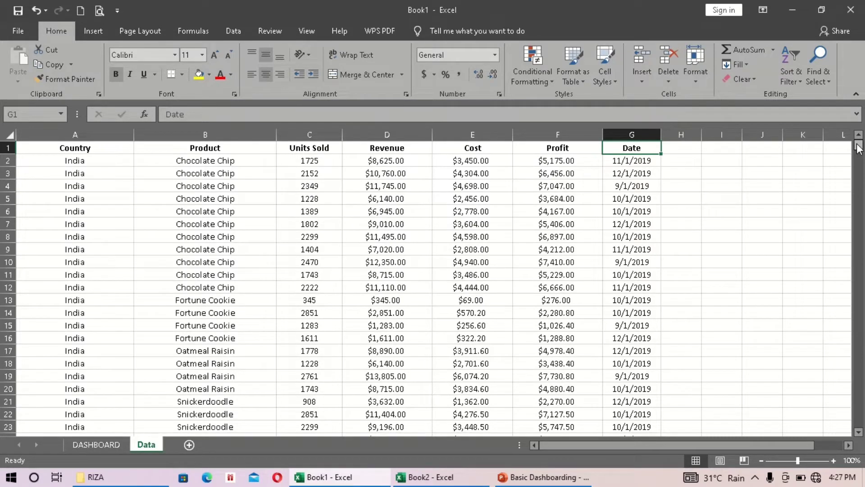
{"action": "left_click", "coordinate": [99, 147]}
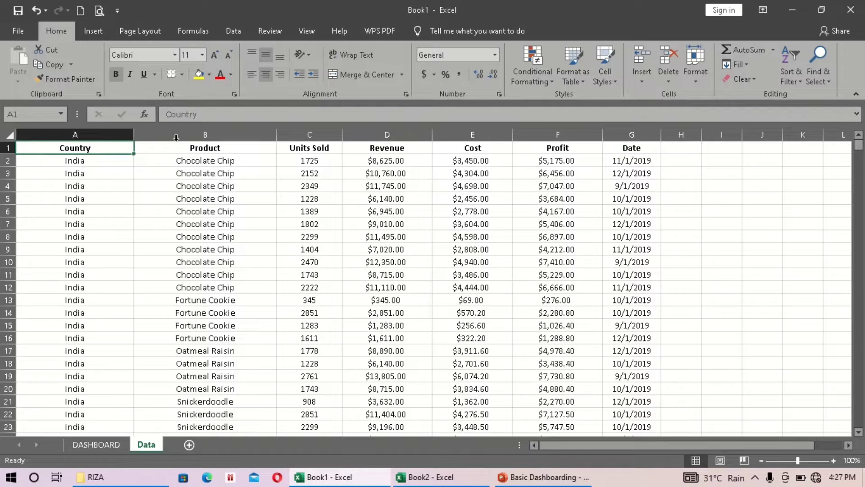
{"action": "left_click", "coordinate": [185, 151]}
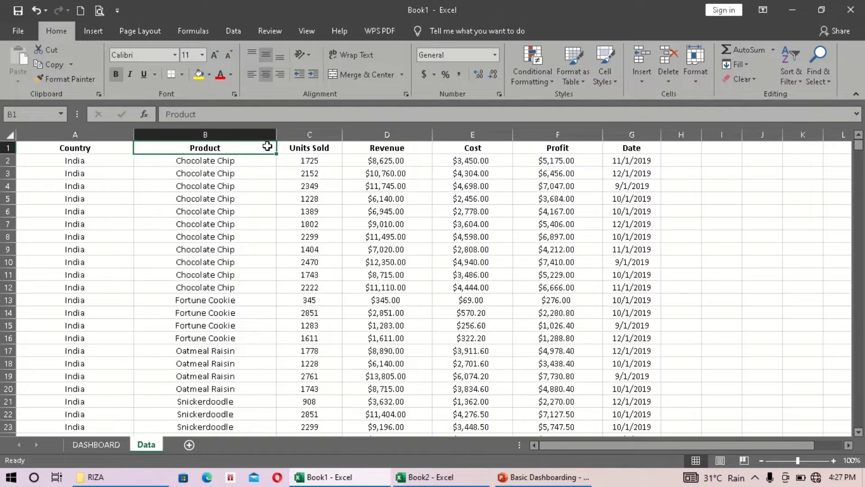
{"action": "left_click", "coordinate": [301, 148]}
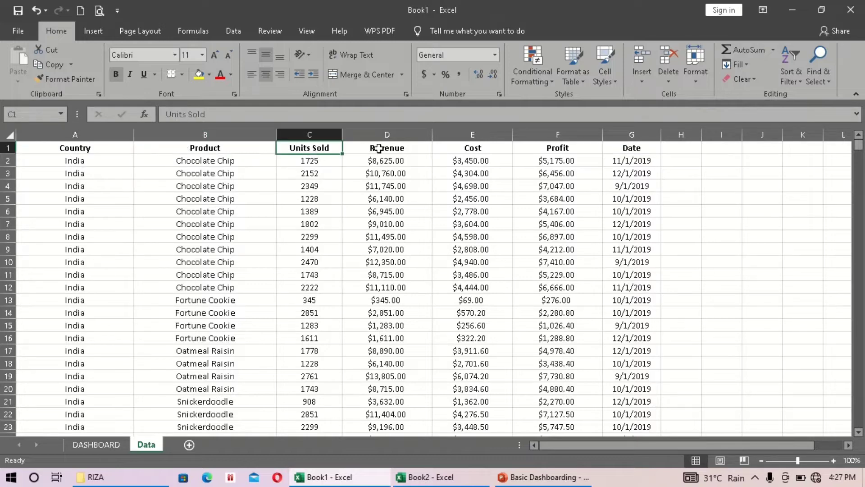
{"action": "left_click", "coordinate": [377, 149]}
{"action": "left_click", "coordinate": [472, 148]}
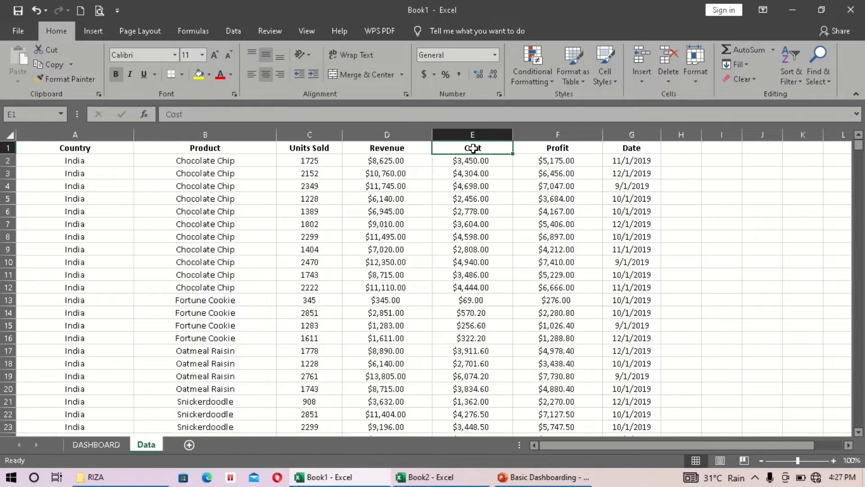
{"action": "left_click", "coordinate": [545, 148]}
{"action": "left_click", "coordinate": [621, 150]}
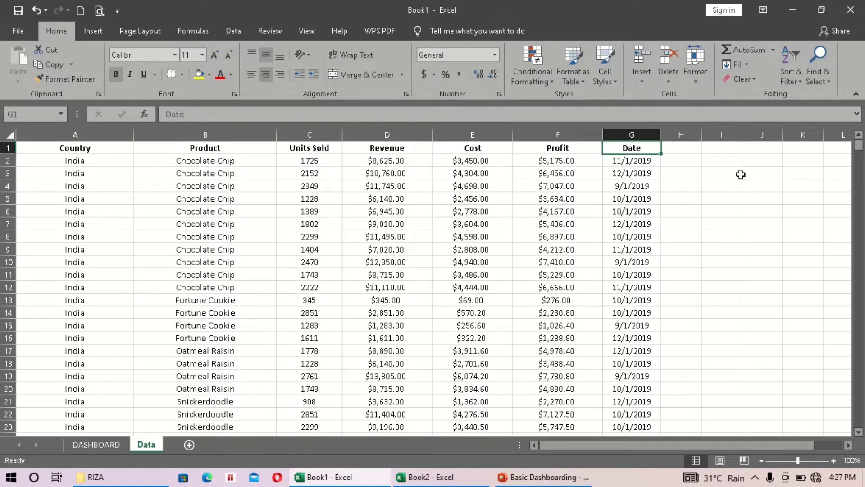
{"action": "mouse_move", "coordinate": [858, 148]}
{"action": "left_mouse_down"}
{"action": "mouse_move", "coordinate": [849, 233]}
{"action": "mouse_move", "coordinate": [856, 252]}
{"action": "mouse_move", "coordinate": [859, 143]}
{"action": "left_mouse_up"}
{"action": "left_click", "coordinate": [703, 224]}
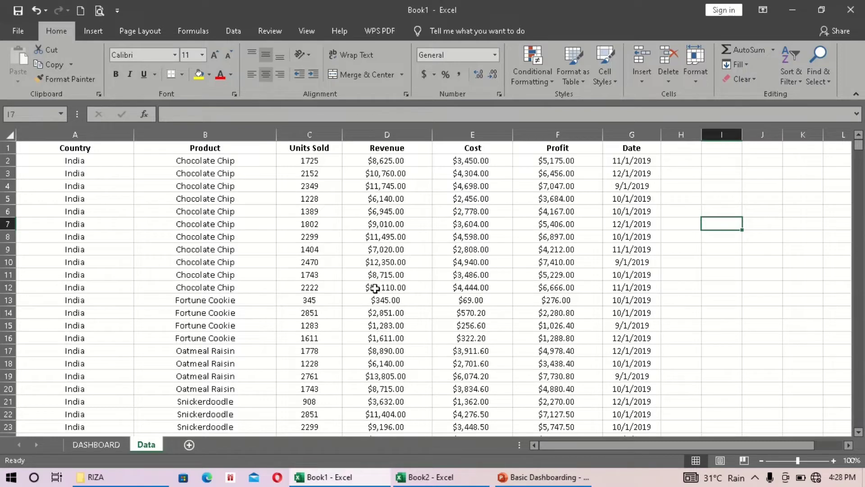
On the DASHBOARD sheet, draw a rounded rectangle about 2.73" wide and 1.18" high below the banner, starting near column B.
{"action": "left_click", "coordinate": [111, 444]}
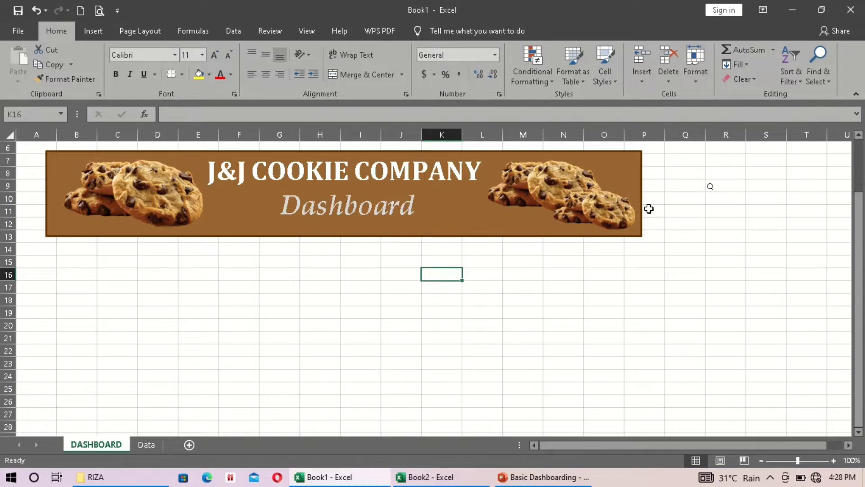
{"action": "left_click", "coordinate": [76, 263]}
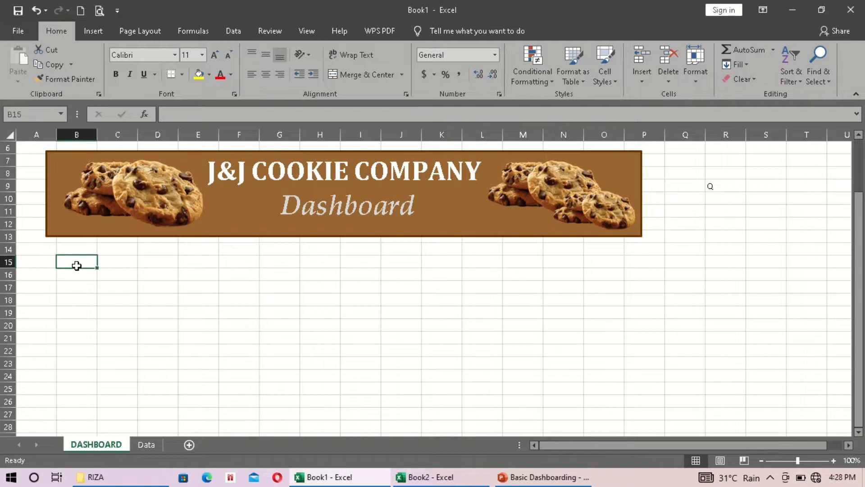
{"action": "left_click", "coordinate": [122, 266]}
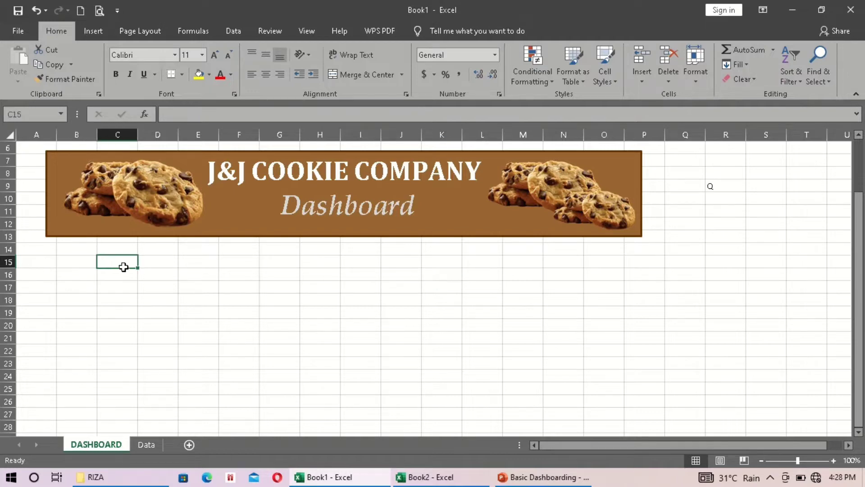
{"action": "left_click", "coordinate": [84, 261]}
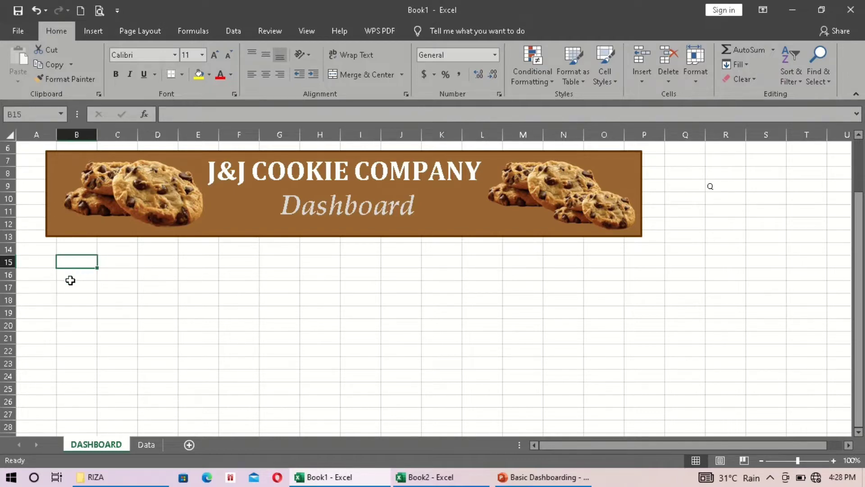
{"action": "left_click", "coordinate": [89, 271]}
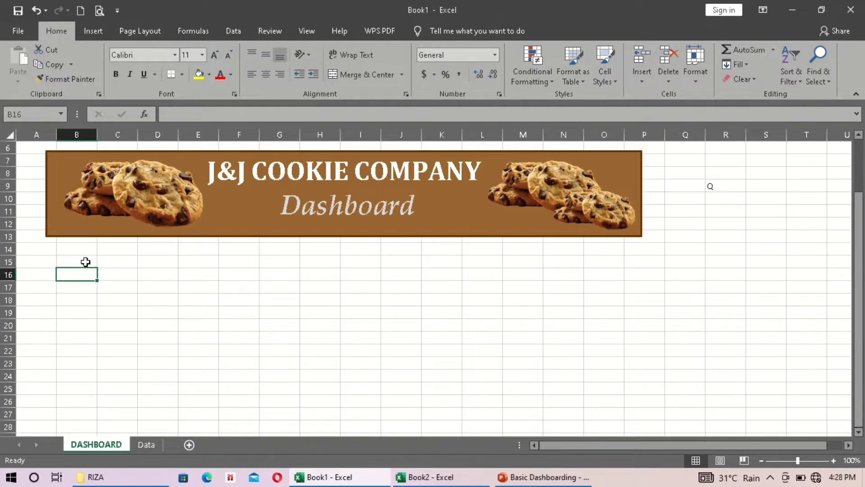
{"action": "left_click", "coordinate": [87, 260]}
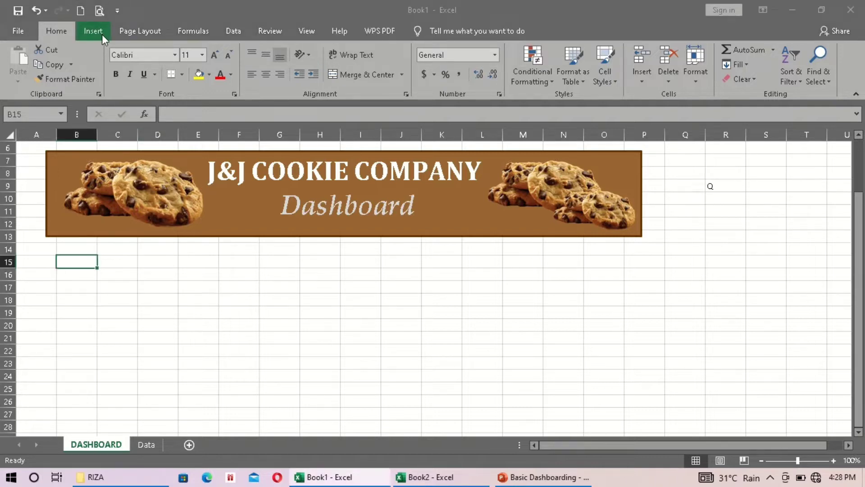
{"action": "left_click", "coordinate": [101, 35]}
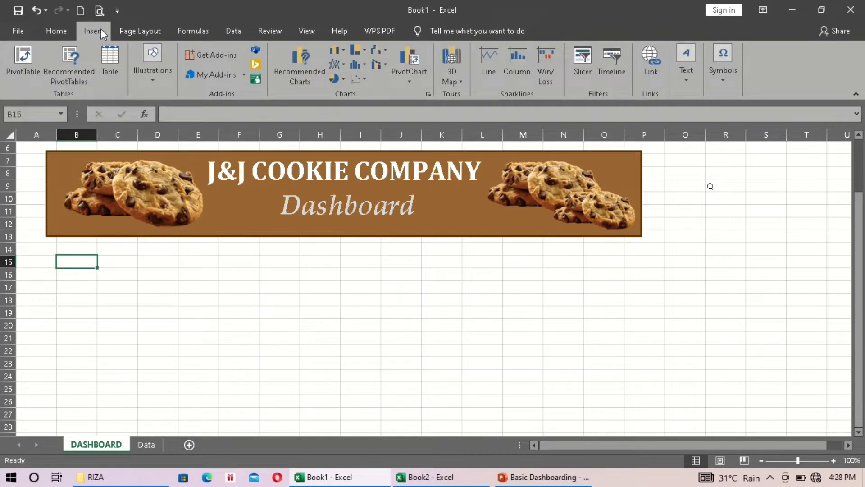
{"action": "left_click", "coordinate": [155, 78]}
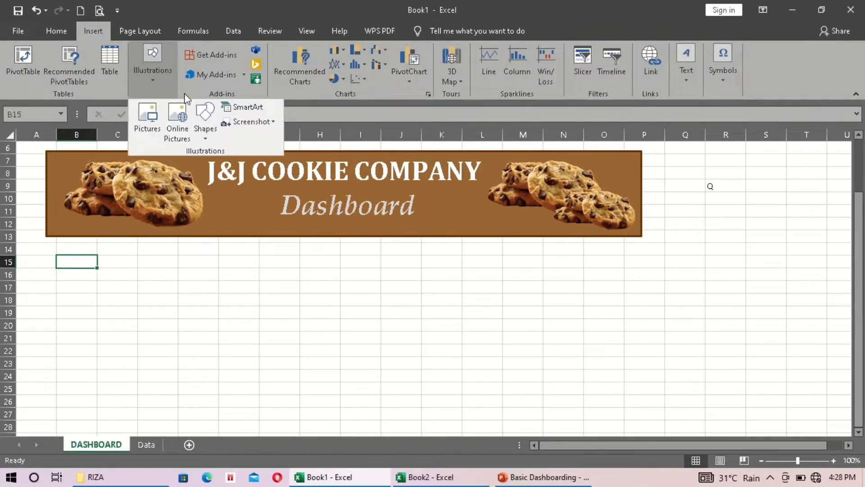
{"action": "left_click", "coordinate": [211, 133]}
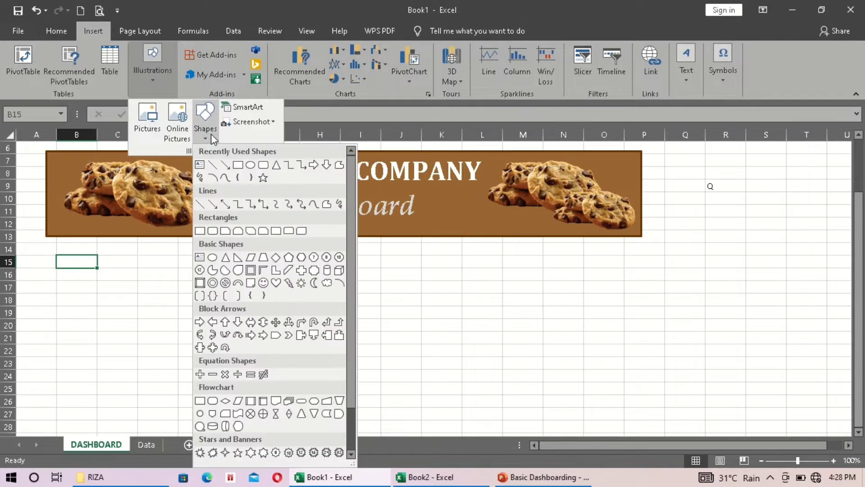
{"action": "left_click", "coordinate": [264, 166]}
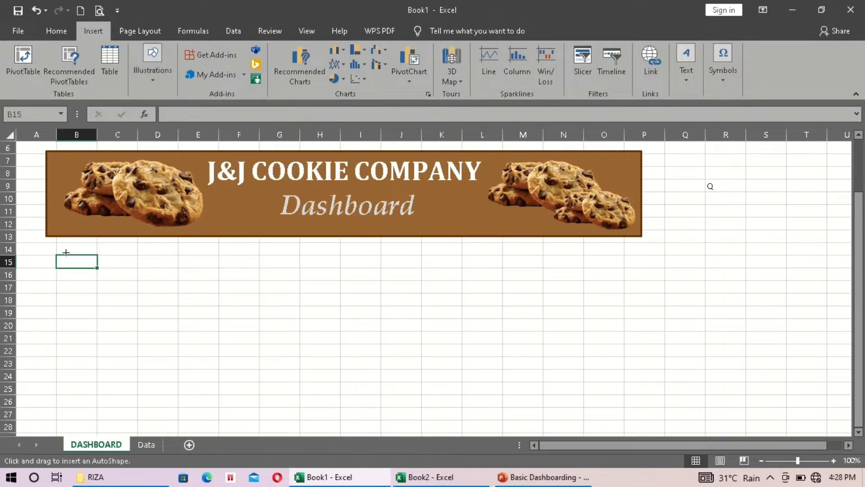
{"action": "mouse_move", "coordinate": [57, 283]}
{"action": "left_mouse_down"}
{"action": "mouse_move", "coordinate": [125, 296]}
{"action": "mouse_move", "coordinate": [195, 357]}
{"action": "mouse_move", "coordinate": [235, 342]}
{"action": "mouse_move", "coordinate": [208, 349]}
{"action": "mouse_move", "coordinate": [224, 355]}
{"action": "left_mouse_up"}
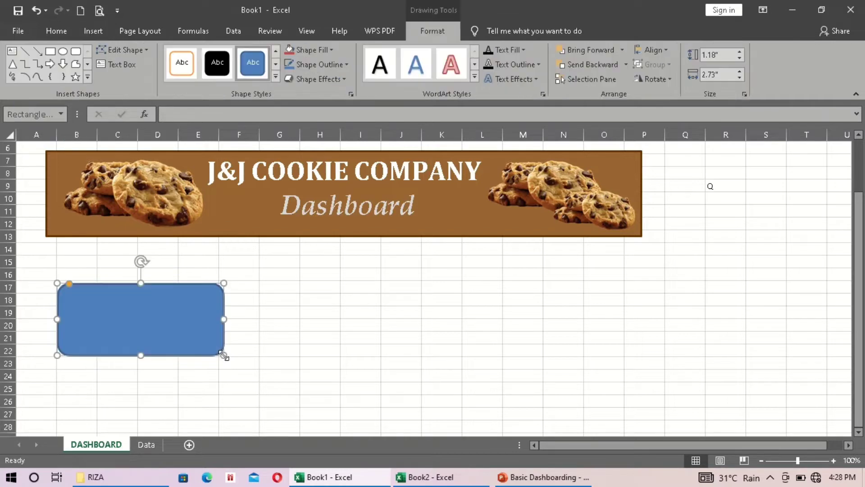
Apply the white-fill, black-outline theme style to the rounded rectangle and move it slightly upward.
{"action": "left_click", "coordinate": [276, 77]}
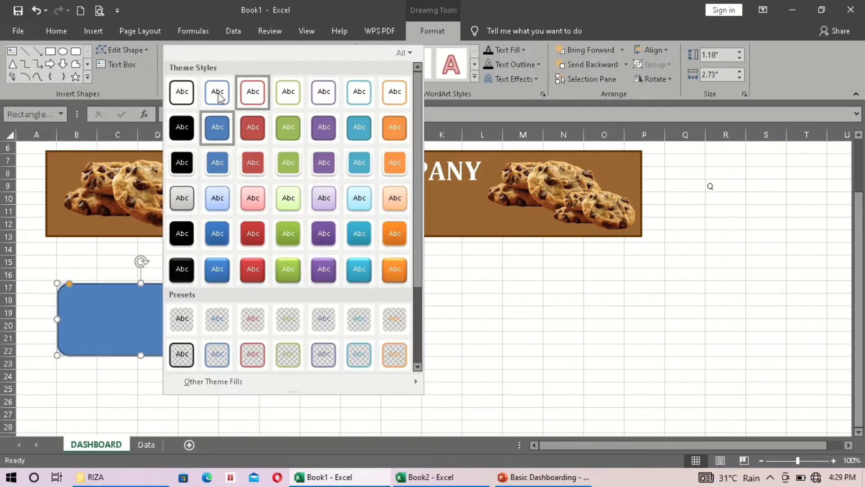
{"action": "left_click", "coordinate": [182, 92]}
{"action": "left_click", "coordinate": [335, 364]}
{"action": "left_click", "coordinate": [222, 347]}
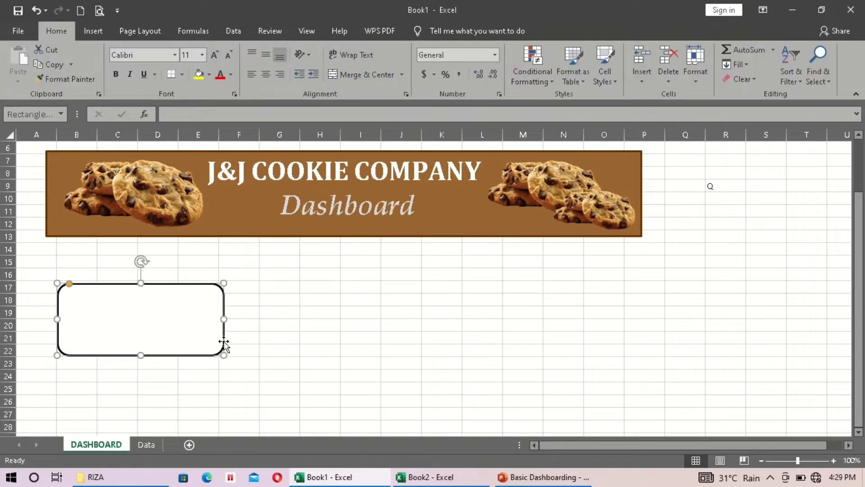
{"action": "mouse_move", "coordinate": [179, 298]}
{"action": "left_mouse_down"}
{"action": "mouse_move", "coordinate": [187, 299]}
{"action": "mouse_move", "coordinate": [180, 299]}
{"action": "left_mouse_up"}
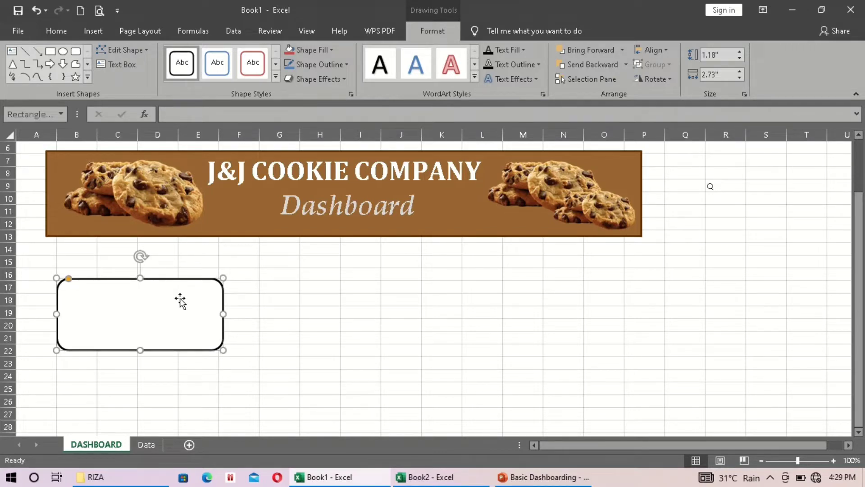
{"action": "left_click", "coordinate": [250, 306]}
Link the rounded rectangle's text to the Units Sold total with the formula =Data!C703.
{"action": "left_click", "coordinate": [166, 293]}
{"action": "left_click", "coordinate": [172, 114]}
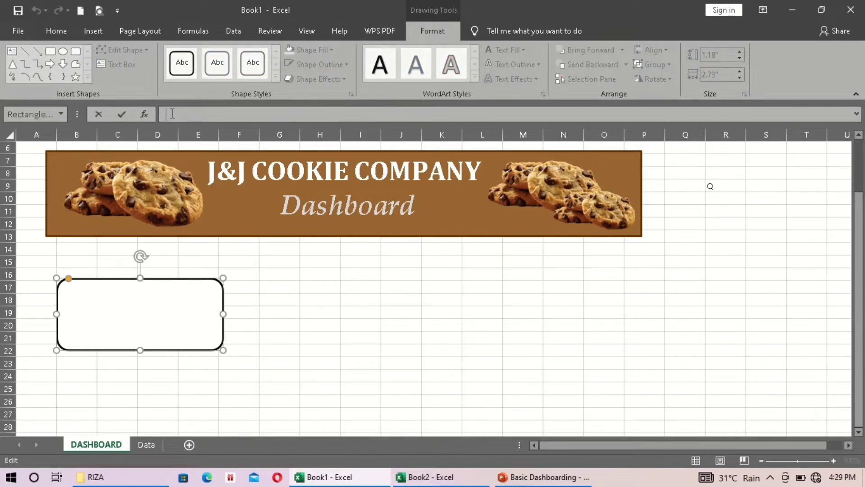
{"action": "type", "text": "="}
{"action": "left_click", "coordinate": [149, 446]}
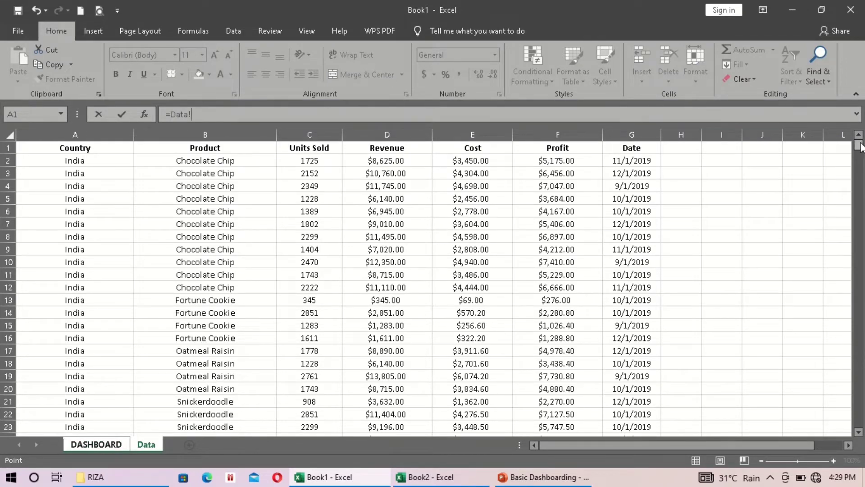
{"action": "left_click_drag", "start_coordinate": [859, 152], "coordinate": [859, 344]}
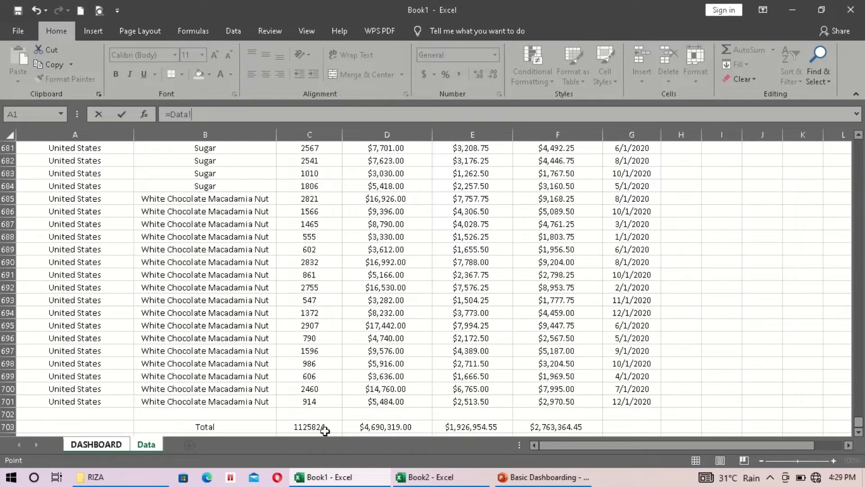
{"action": "left_click", "coordinate": [309, 428]}
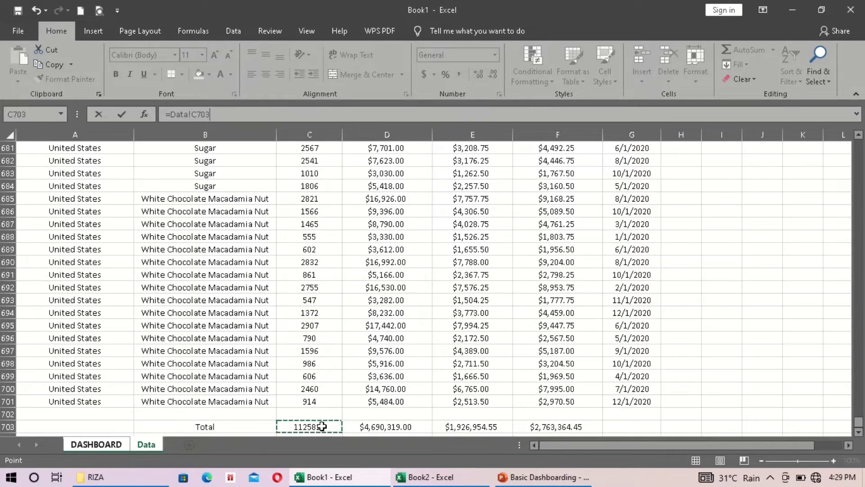
{"action": "key", "text": "Return"}
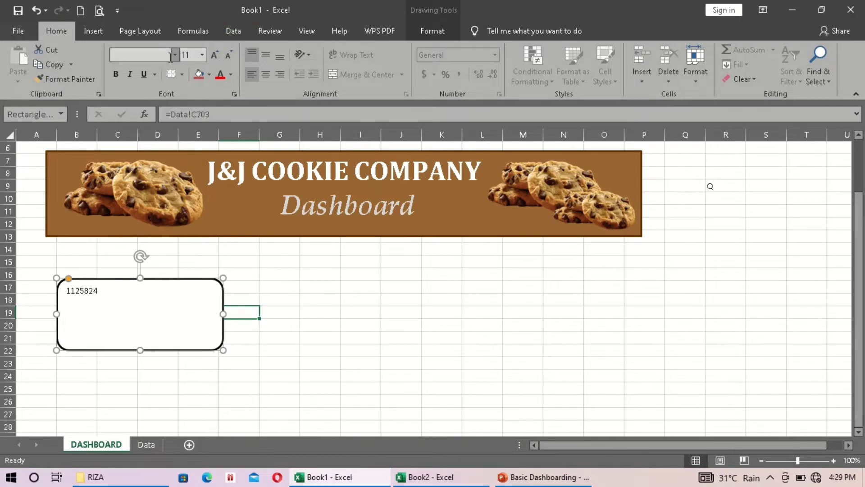
Format the linked number in the rounded rectangle as bold Cambria (Headings) at size 44.
{"action": "left_click", "coordinate": [213, 56]}
{"action": "left_click", "coordinate": [213, 55]}
{"action": "left_click", "coordinate": [214, 56]}
{"action": "left_click", "coordinate": [214, 56]}
{"action": "left_click", "coordinate": [214, 56]}
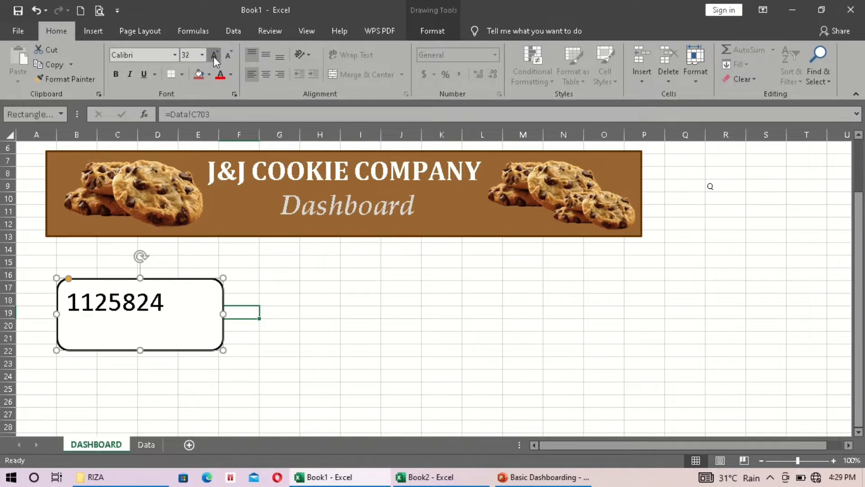
{"action": "left_click", "coordinate": [214, 56]}
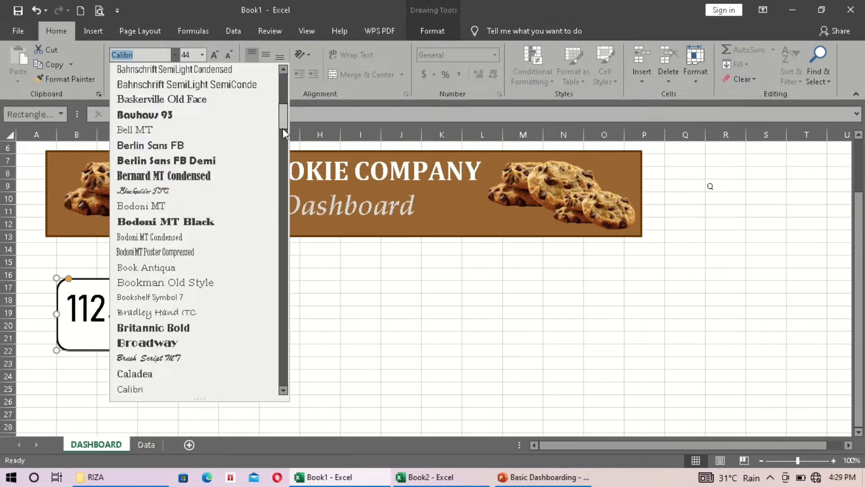
{"action": "left_click_drag", "start_coordinate": [283, 128], "coordinate": [283, 95]}
{"action": "left_click", "coordinate": [135, 83]}
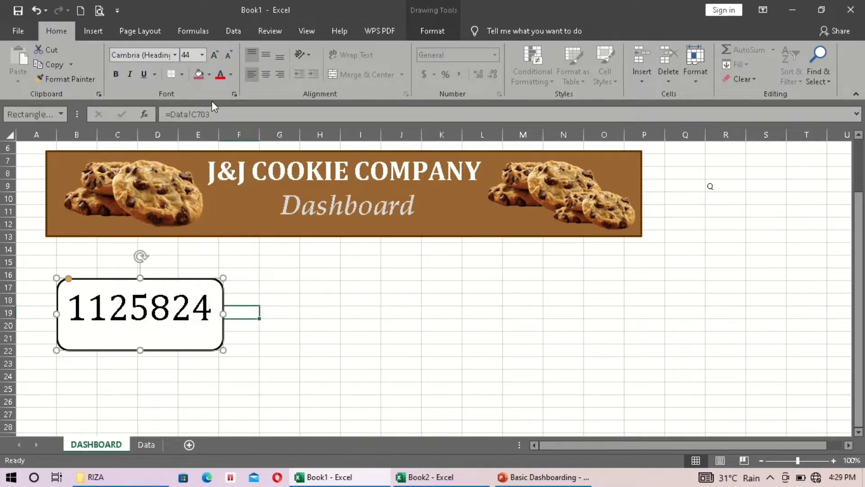
{"action": "left_click", "coordinate": [120, 77]}
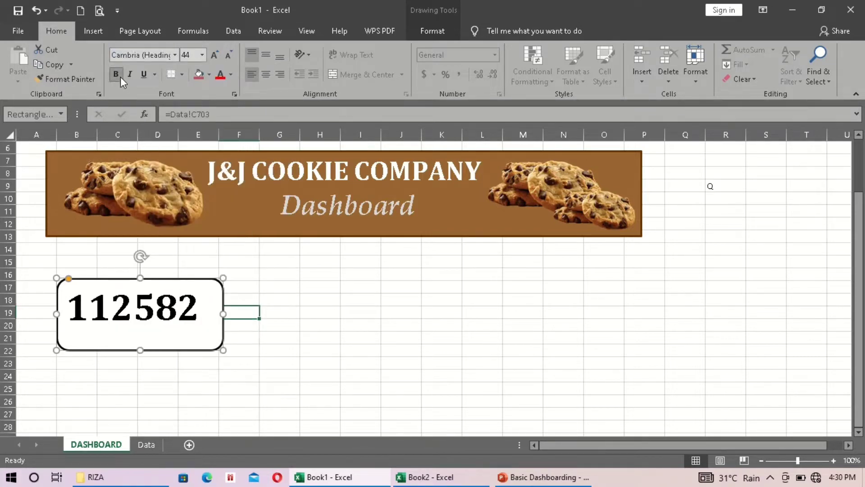
Centre the number horizontally in the rounded rectangle and enlarge the shape enough to fit all its digits.
{"action": "left_click", "coordinate": [270, 334]}
{"action": "left_click", "coordinate": [201, 316]}
{"action": "left_click", "coordinate": [271, 72]}
{"action": "left_click", "coordinate": [242, 318]}
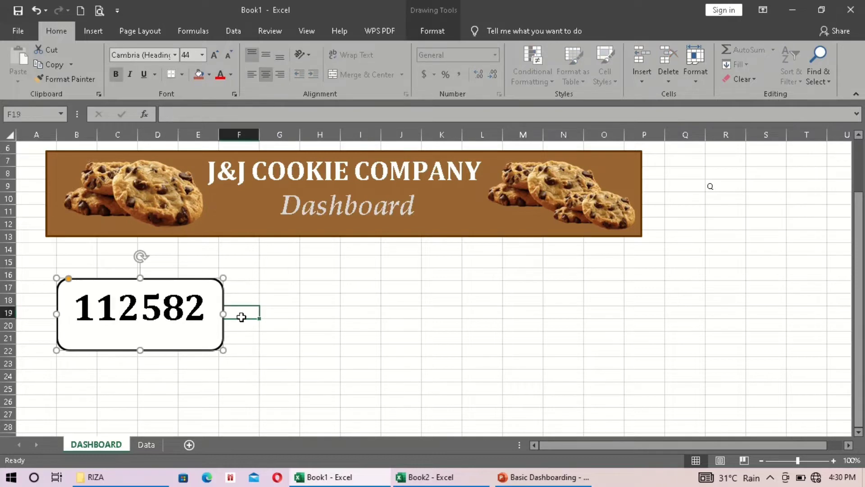
{"action": "left_click", "coordinate": [209, 315]}
{"action": "mouse_move", "coordinate": [223, 350]}
{"action": "left_mouse_down"}
{"action": "mouse_move", "coordinate": [222, 374]}
{"action": "mouse_move", "coordinate": [248, 360]}
{"action": "left_mouse_up"}
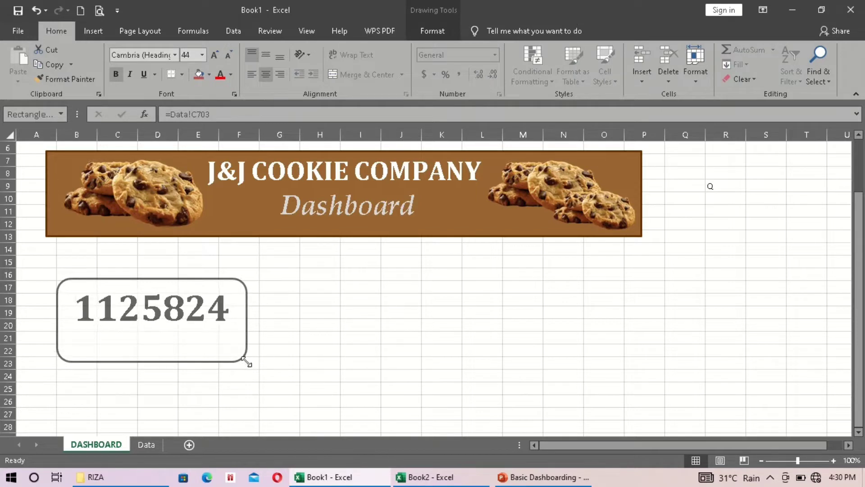
{"action": "left_click", "coordinate": [344, 330]}
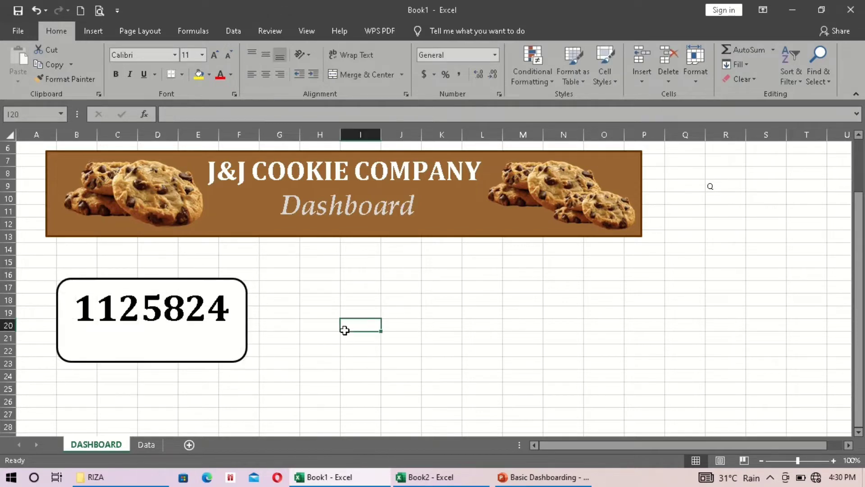
Insert a text box below the number inside the rounded rectangle and enter the label Total Unit Sold.
{"action": "left_click", "coordinate": [102, 31]}
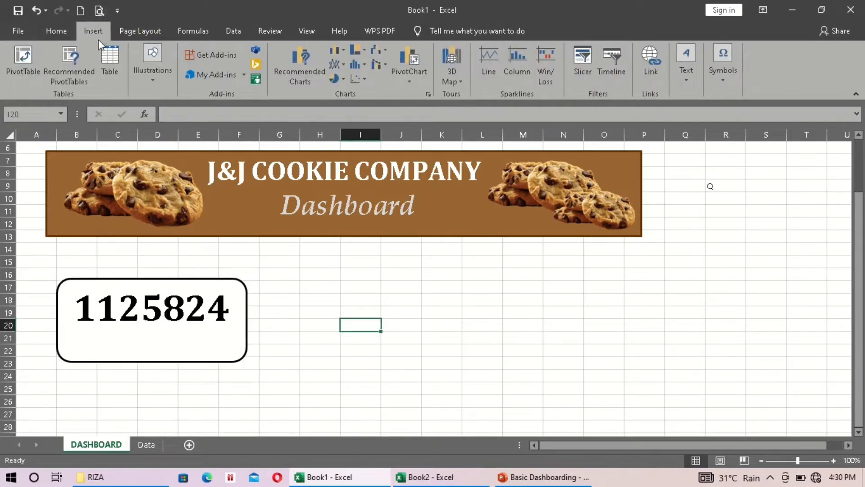
{"action": "left_click", "coordinate": [690, 78]}
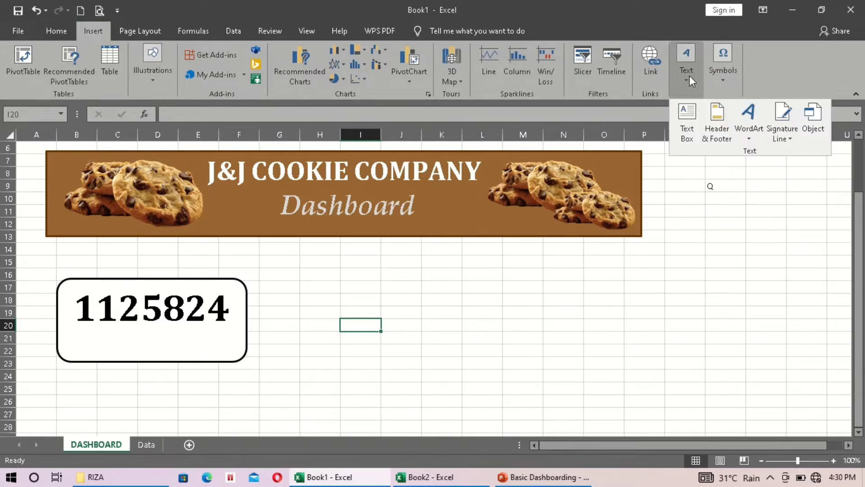
{"action": "left_click", "coordinate": [688, 118]}
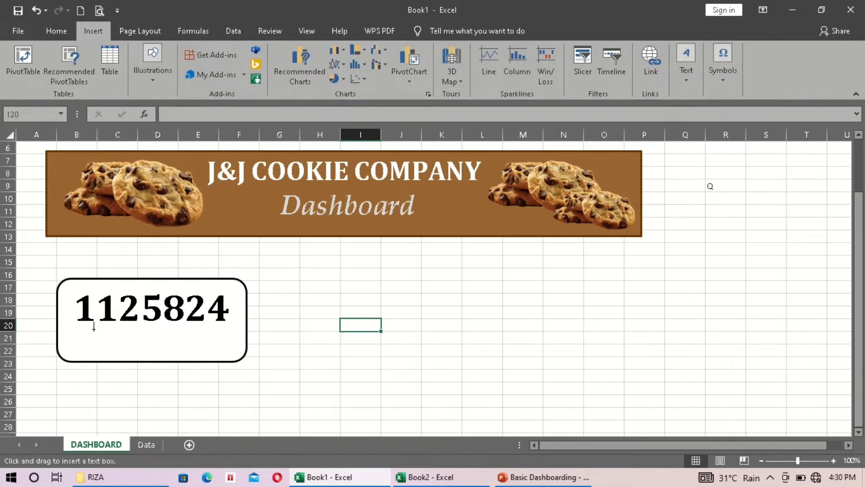
{"action": "left_click_drag", "start_coordinate": [78, 332], "coordinate": [228, 352]}
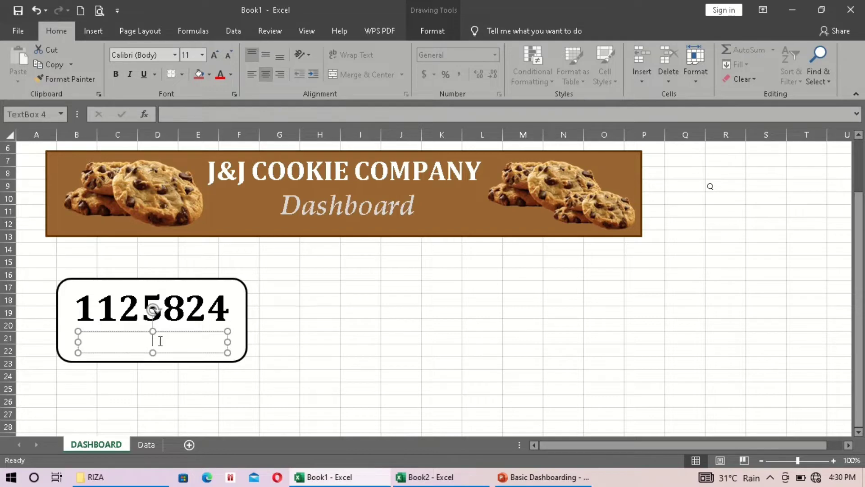
{"action": "type", "text": "Total"}
{"action": "left_click", "coordinate": [146, 444]}
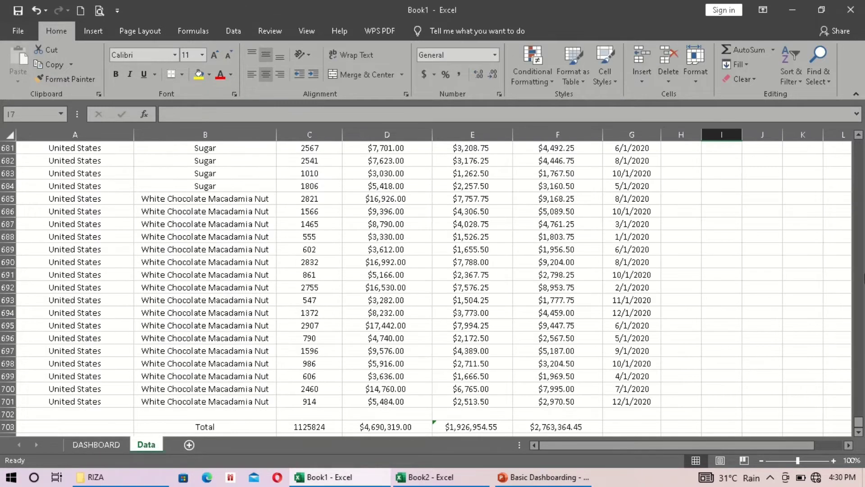
{"action": "left_click_drag", "start_coordinate": [855, 421], "coordinate": [862, 126]}
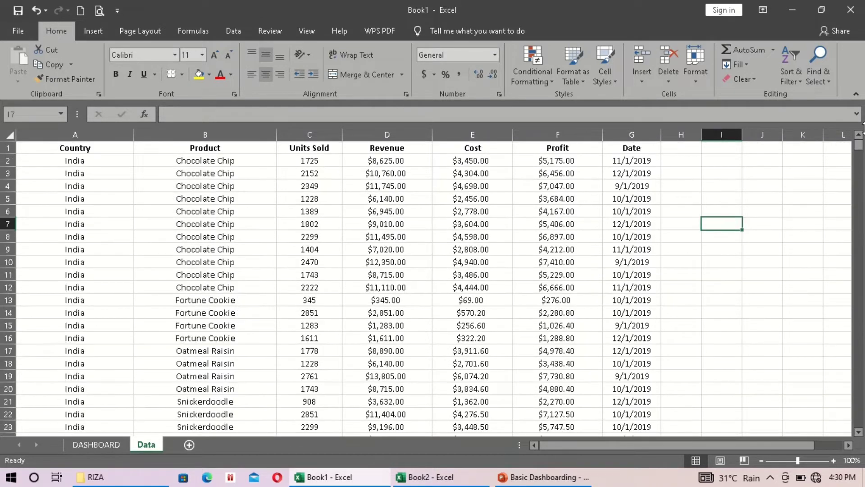
{"action": "left_click", "coordinate": [96, 445]}
{"action": "type", "text": "Unit Sold"}
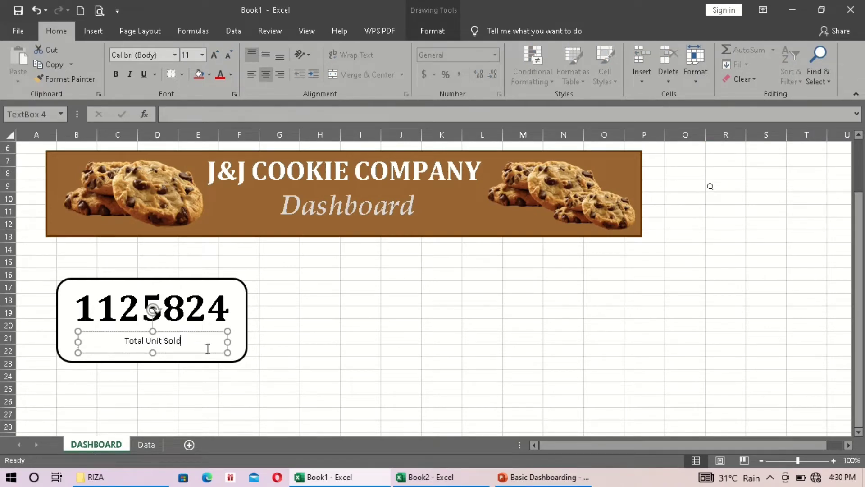
Format the Total Unit Sold label as bold with the Automatic font color at size 24.
{"action": "left_click_drag", "start_coordinate": [208, 349], "coordinate": [90, 340]}
{"action": "left_click", "coordinate": [116, 74]}
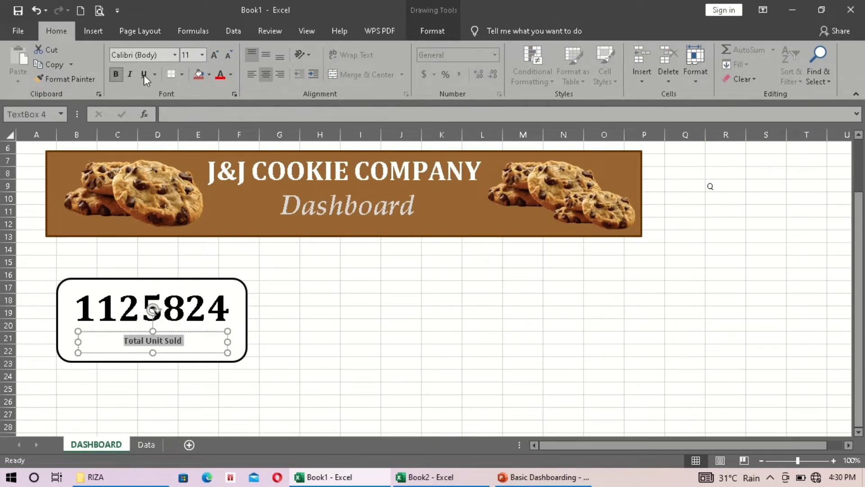
{"action": "left_click", "coordinate": [231, 74]}
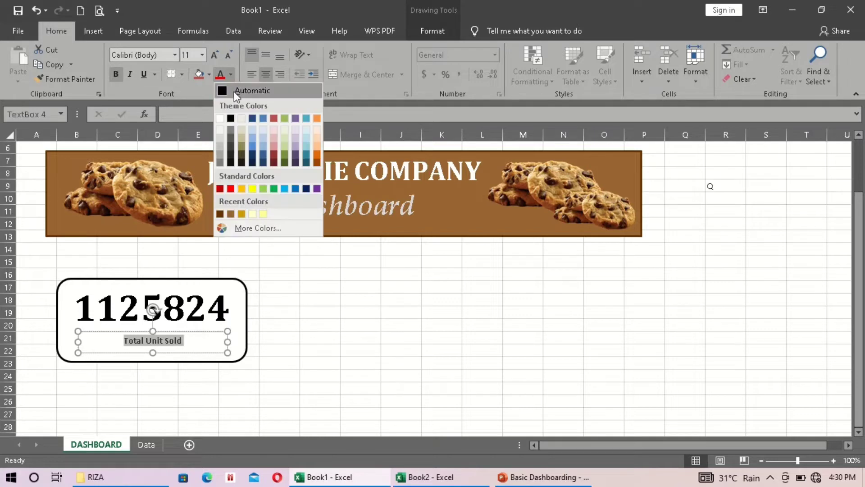
{"action": "left_click", "coordinate": [234, 91]}
{"action": "left_click", "coordinate": [232, 73]}
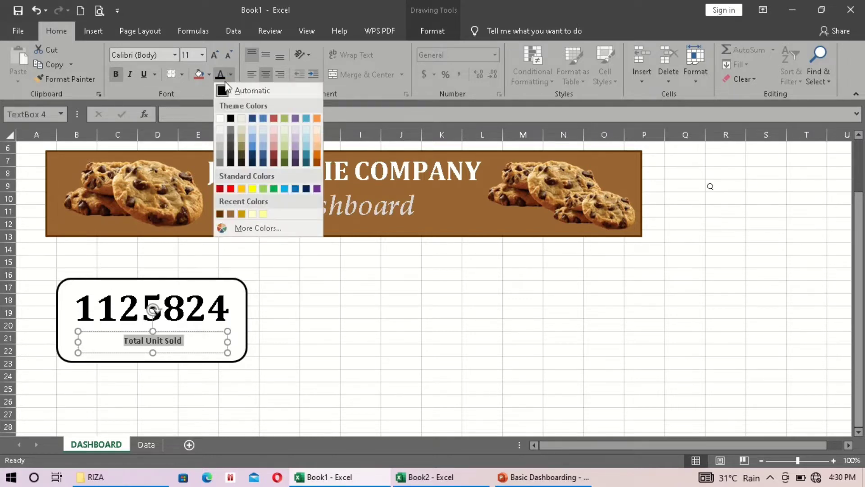
{"action": "left_click", "coordinate": [234, 72]}
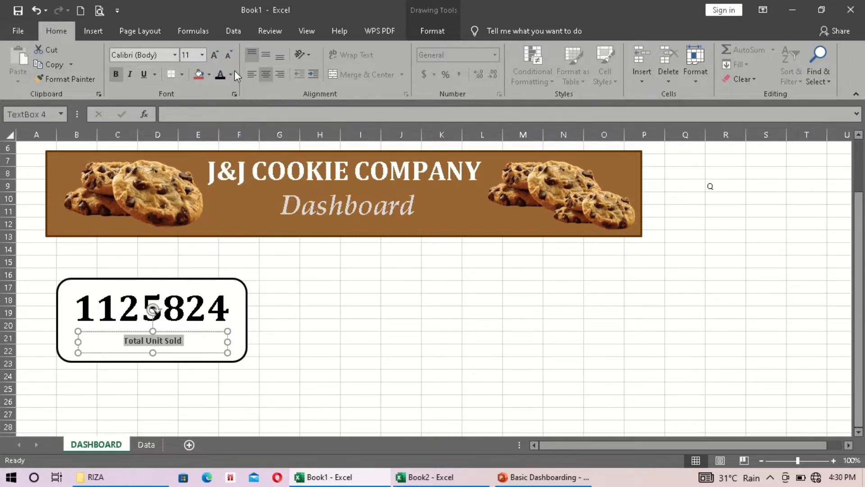
{"action": "left_click", "coordinate": [212, 56]}
{"action": "left_click", "coordinate": [213, 56]}
{"action": "left_click", "coordinate": [212, 56]}
{"action": "left_click", "coordinate": [212, 55]}
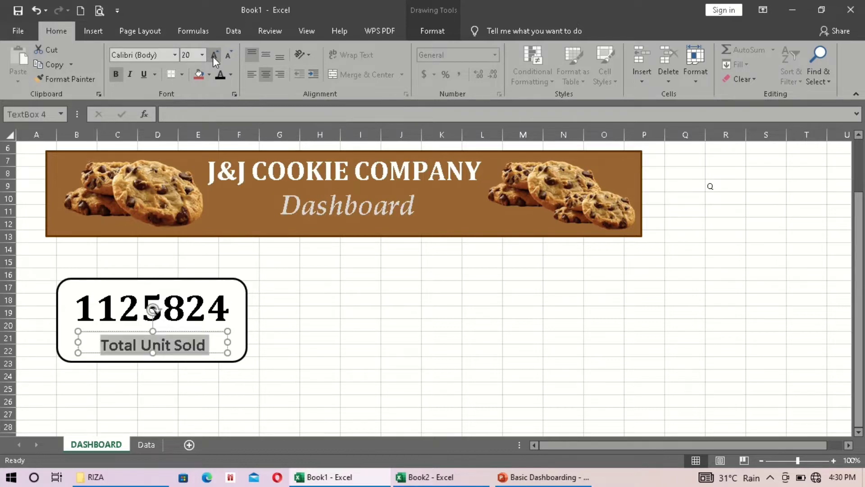
{"action": "left_click", "coordinate": [212, 56]}
{"action": "left_click", "coordinate": [212, 56]}
{"action": "left_click", "coordinate": [436, 361]}
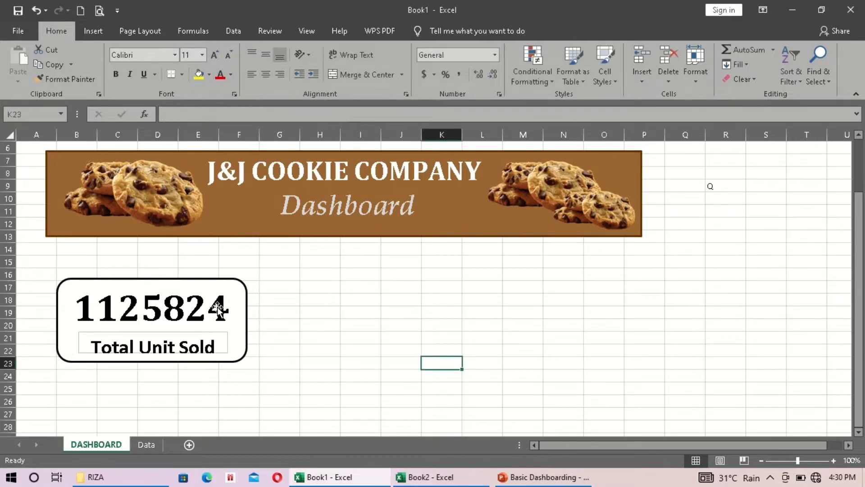
Extend the rounded rectangle and the label's text box slightly downward so the Total Unit Sold text fits.
{"action": "left_click", "coordinate": [190, 337]}
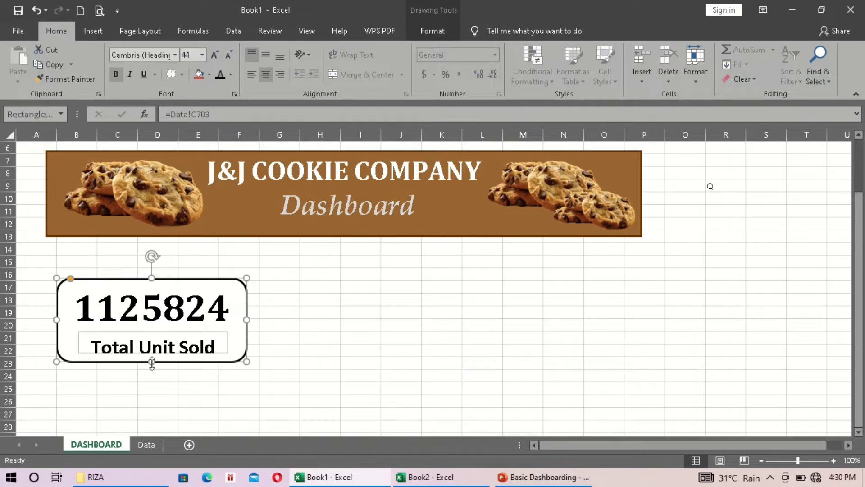
{"action": "left_click_drag", "start_coordinate": [152, 363], "coordinate": [152, 369]}
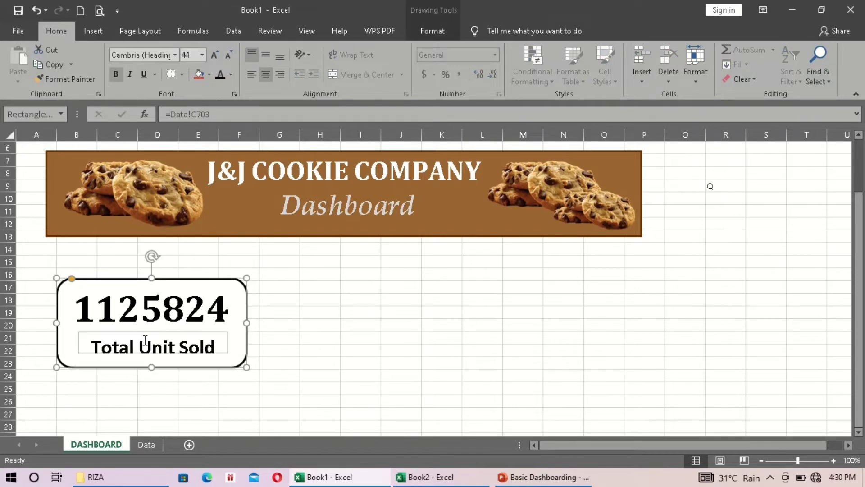
{"action": "left_click", "coordinate": [145, 339]}
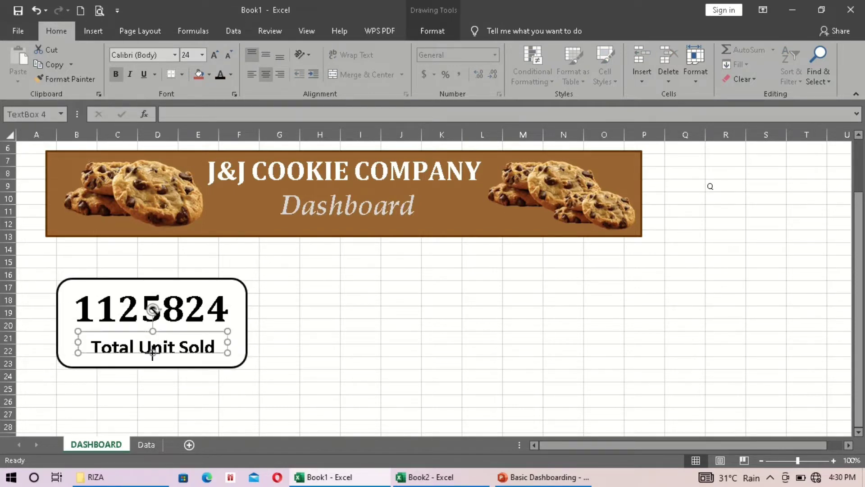
{"action": "left_click_drag", "start_coordinate": [153, 352], "coordinate": [154, 362]}
{"action": "left_click", "coordinate": [317, 338]}
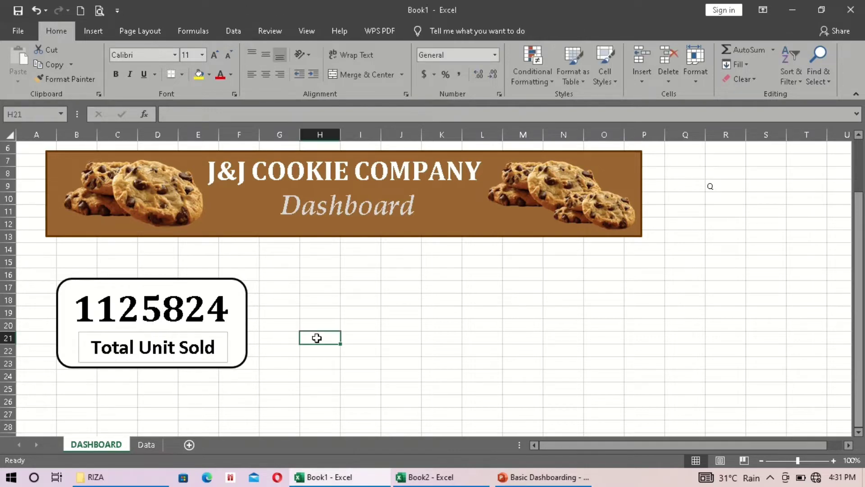
Move the Total Unit Sold text box slightly upward, closer to the number.
{"action": "left_click", "coordinate": [192, 334]}
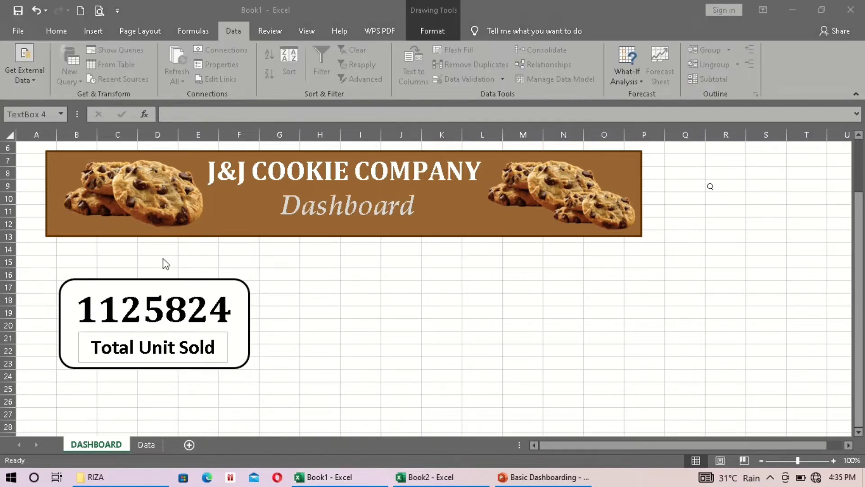
{"action": "left_click", "coordinate": [164, 339]}
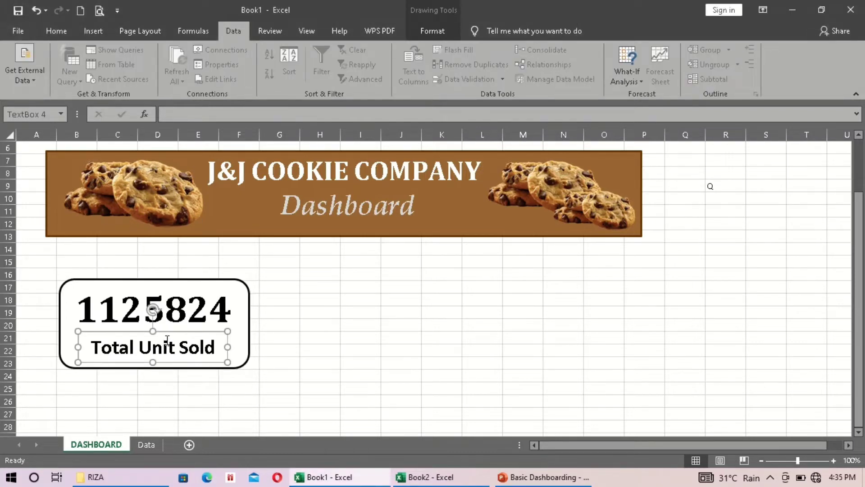
{"action": "left_click_drag", "start_coordinate": [166, 332], "coordinate": [166, 327]}
Try moving the rounded rectangle away without its label and return it to its place around the label.
{"action": "left_click", "coordinate": [248, 317]}
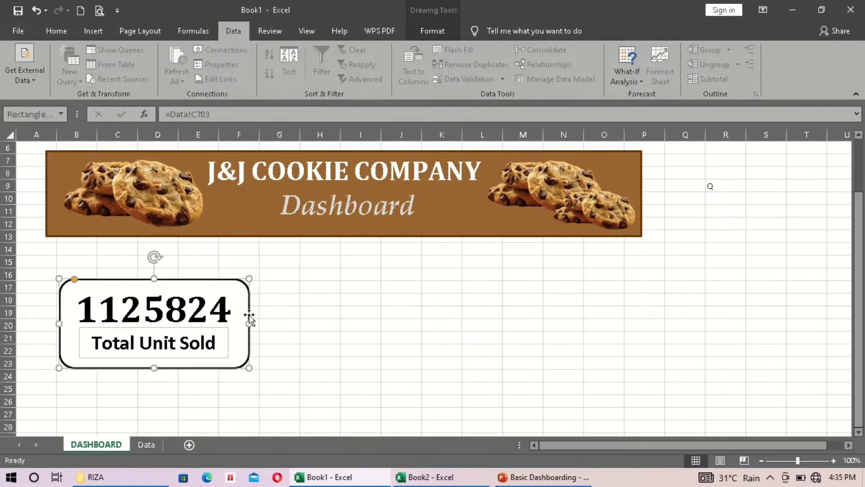
{"action": "left_click_drag", "start_coordinate": [248, 309], "coordinate": [474, 303]}
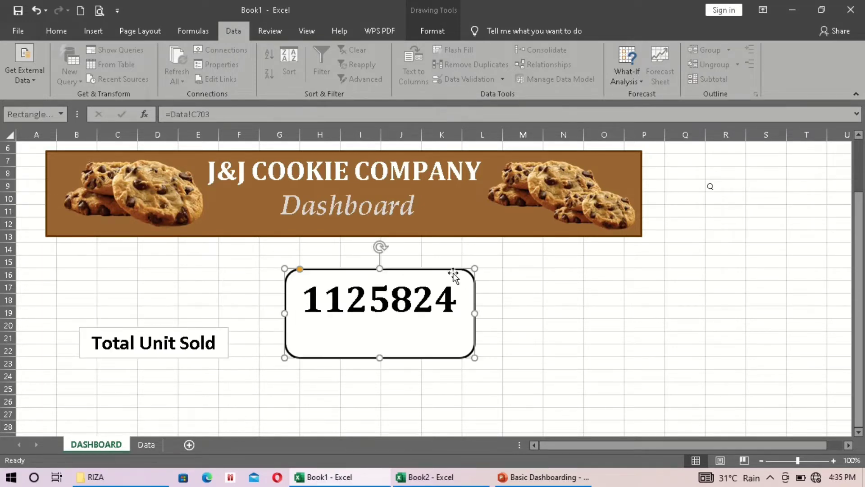
{"action": "left_click_drag", "start_coordinate": [393, 264], "coordinate": [227, 281]}
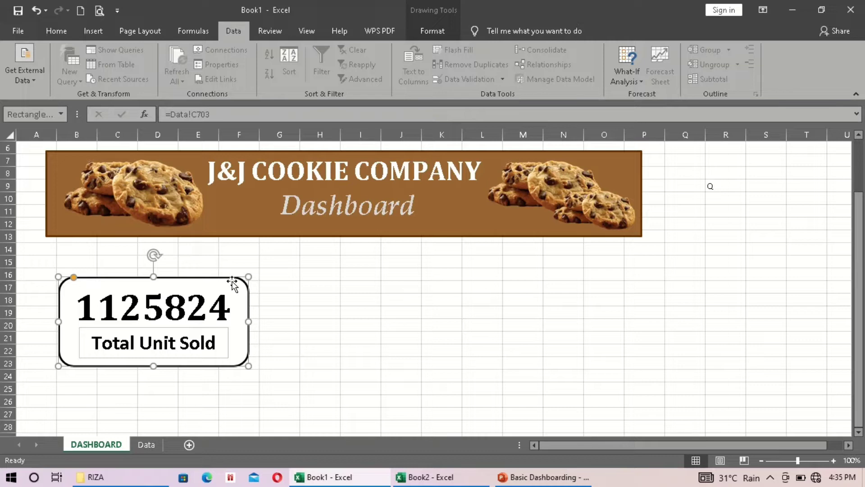
Group the rounded rectangle with its Total Unit Sold text box and shift the grouped card slightly down and left.
{"action": "left_click", "coordinate": [199, 331]}
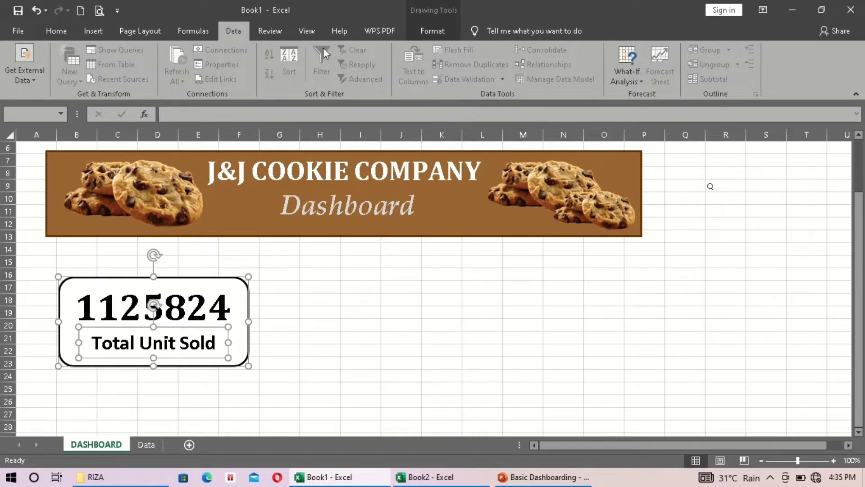
{"action": "left_click", "coordinate": [143, 29]}
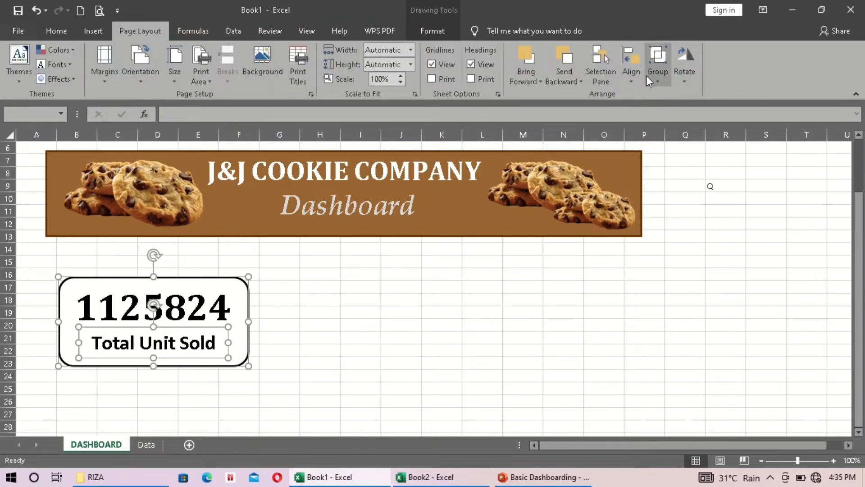
{"action": "left_click", "coordinate": [659, 79]}
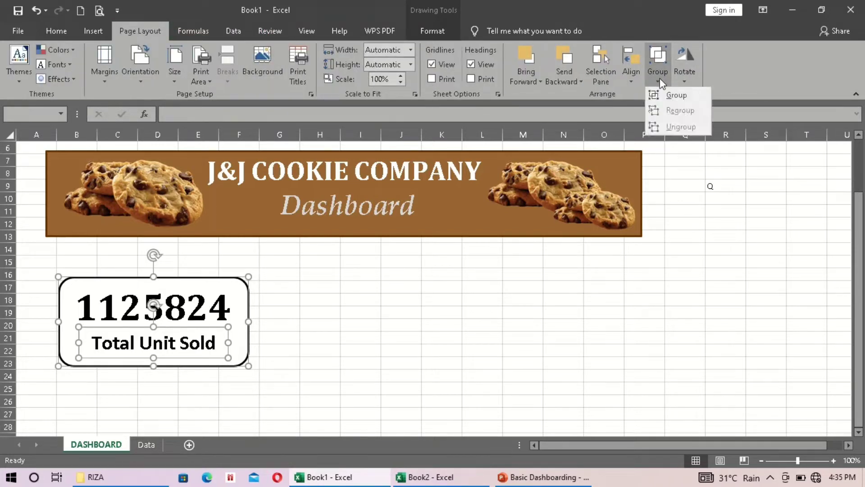
{"action": "left_click", "coordinate": [675, 95]}
{"action": "left_click", "coordinate": [486, 303]}
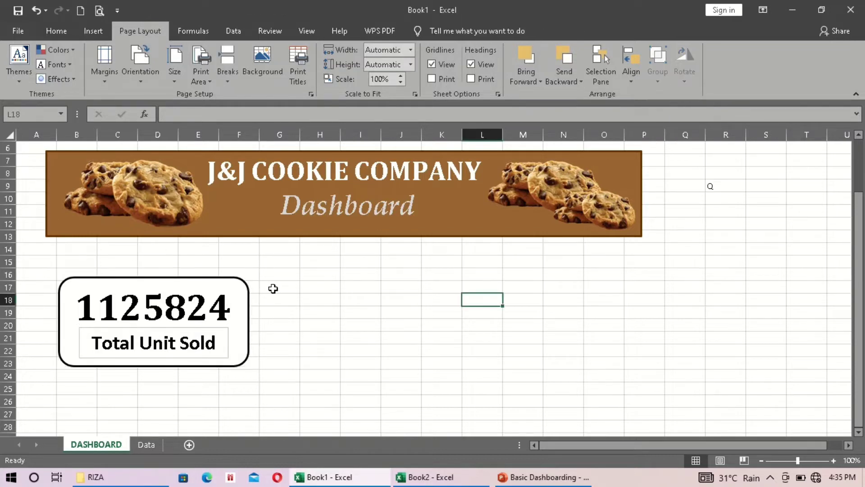
{"action": "mouse_move", "coordinate": [227, 291]}
{"action": "left_mouse_down"}
{"action": "mouse_move", "coordinate": [604, 288]}
{"action": "mouse_move", "coordinate": [290, 294]}
{"action": "mouse_move", "coordinate": [195, 284]}
{"action": "mouse_move", "coordinate": [223, 295]}
{"action": "left_mouse_up"}
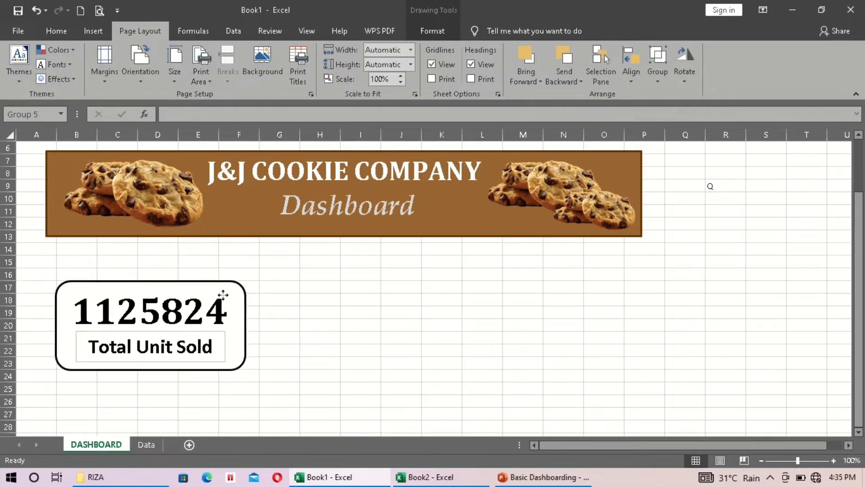
{"action": "left_click", "coordinate": [349, 314]}
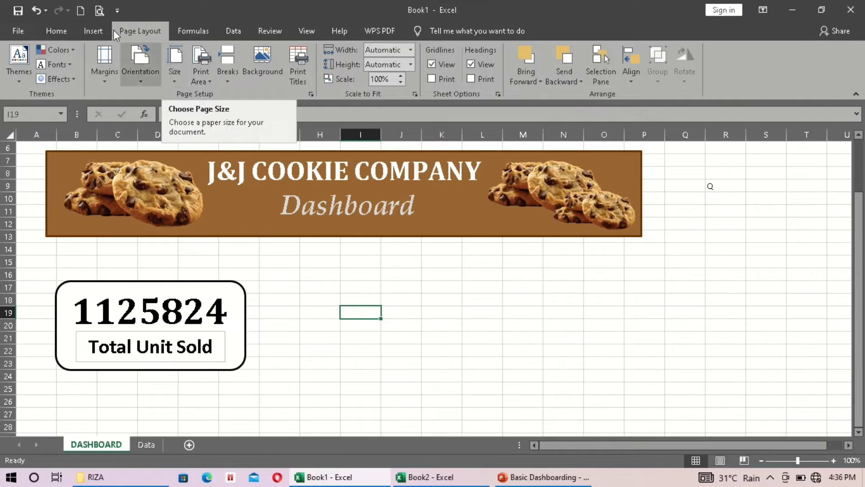
{"action": "left_click", "coordinate": [99, 31]}
{"action": "left_click", "coordinate": [156, 72]}
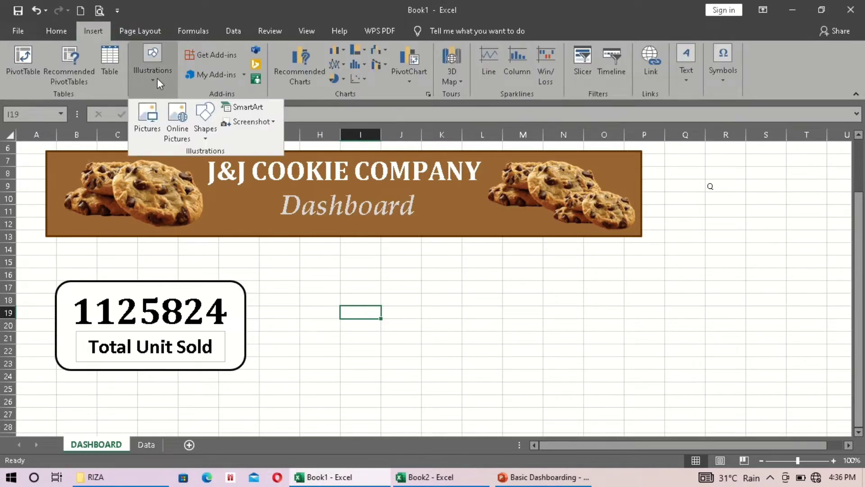
{"action": "left_click", "coordinate": [205, 118]}
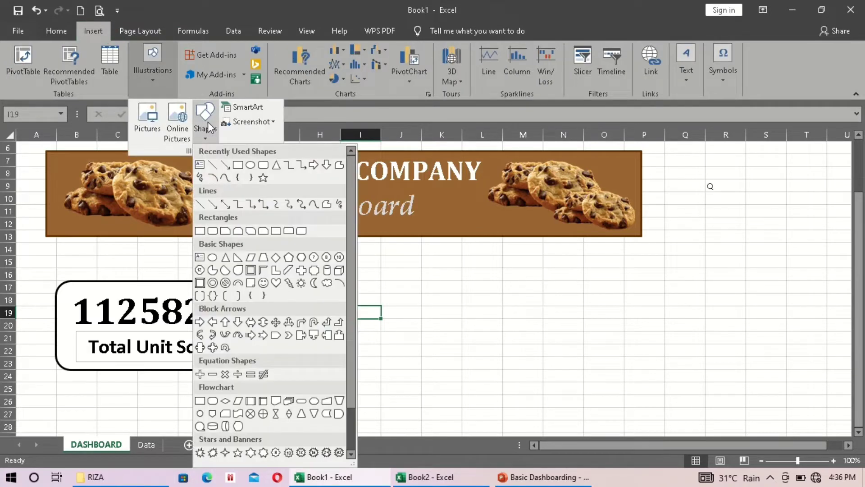
{"action": "left_click", "coordinate": [263, 165]}
{"action": "mouse_move", "coordinate": [286, 284]}
{"action": "left_mouse_down"}
{"action": "mouse_move", "coordinate": [295, 329]}
{"action": "mouse_move", "coordinate": [440, 349]}
{"action": "mouse_move", "coordinate": [460, 377]}
{"action": "mouse_move", "coordinate": [466, 361]}
{"action": "left_mouse_up"}
{"action": "left_click", "coordinate": [467, 361]}
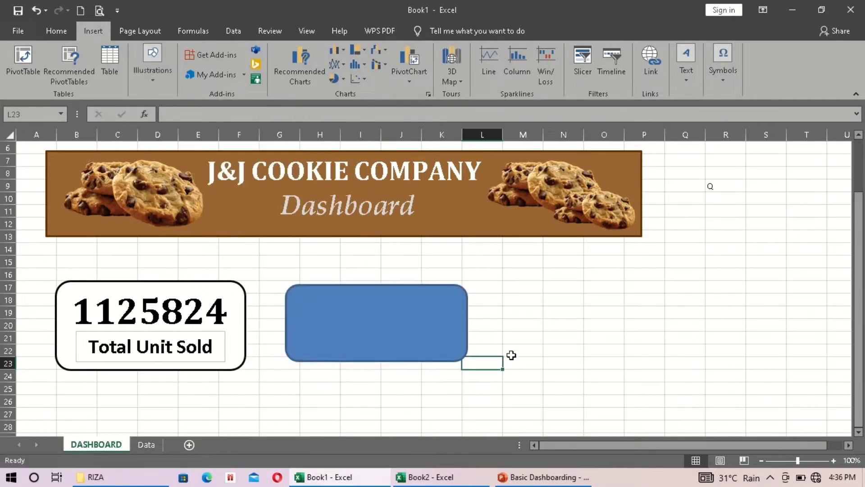
{"action": "left_click", "coordinate": [452, 326]}
{"action": "key", "text": "Delete"}
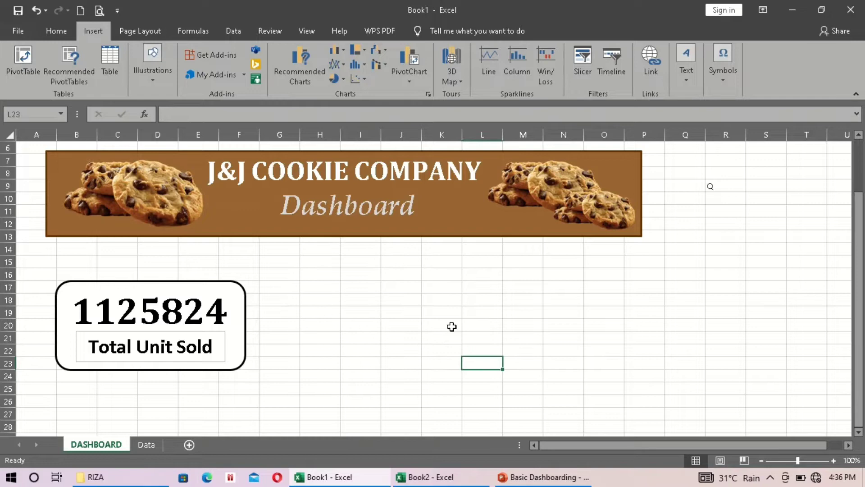
Copy the grouped Total Unit Sold card and paste the duplicate at cell H20.
{"action": "left_click", "coordinate": [243, 319]}
{"action": "right_click", "coordinate": [243, 320]}
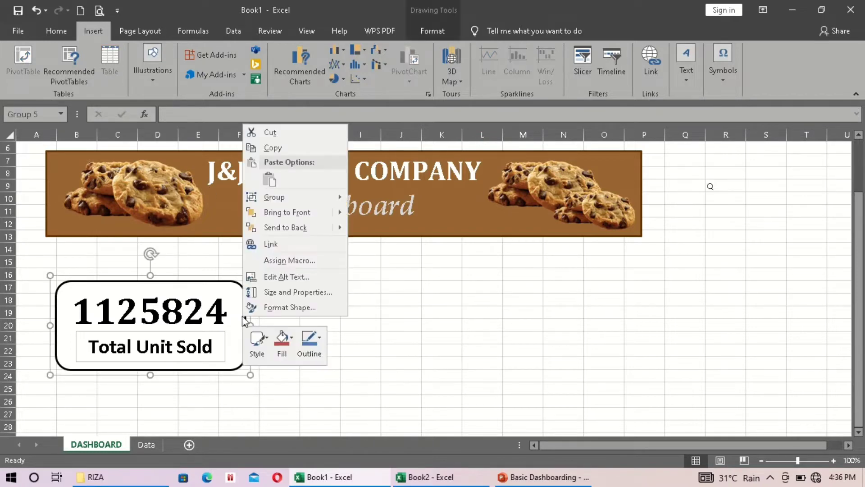
{"action": "left_click", "coordinate": [273, 147]}
{"action": "left_click", "coordinate": [334, 324]}
{"action": "right_click", "coordinate": [336, 328]}
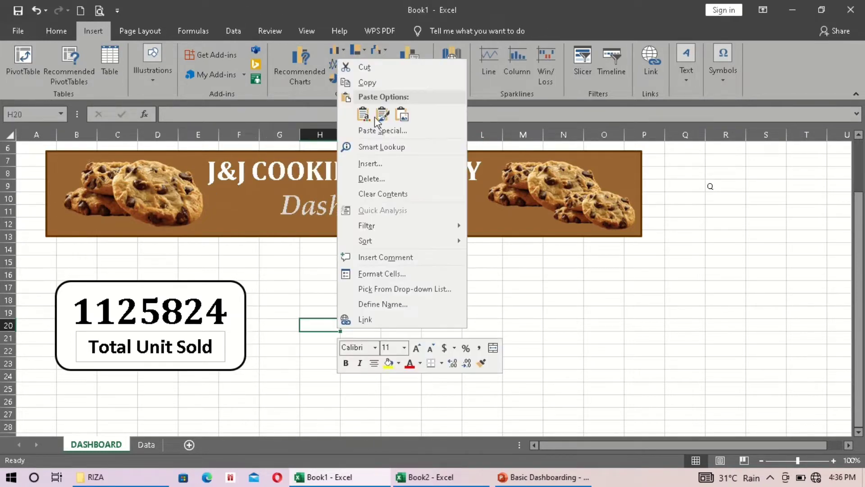
{"action": "left_click", "coordinate": [365, 116]}
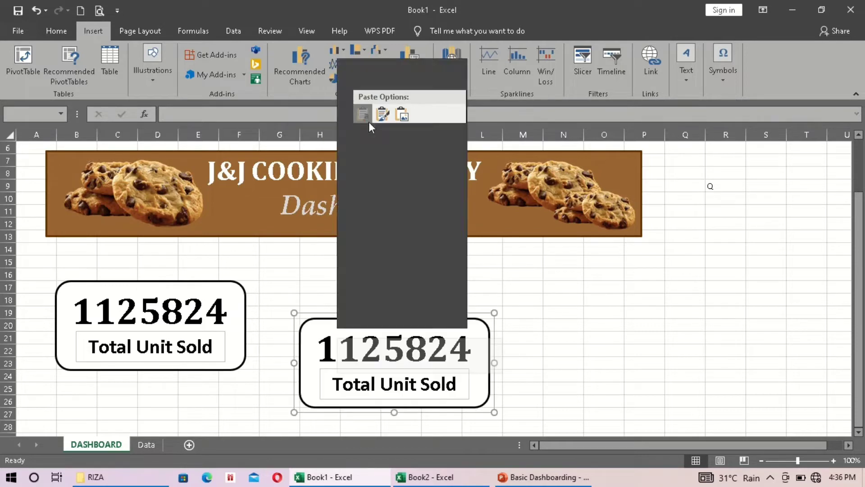
Move the duplicated Total Unit Sold card up beside the original, aligned at the same height.
{"action": "left_click_drag", "start_coordinate": [444, 311], "coordinate": [418, 279]}
{"action": "left_click", "coordinate": [413, 303]}
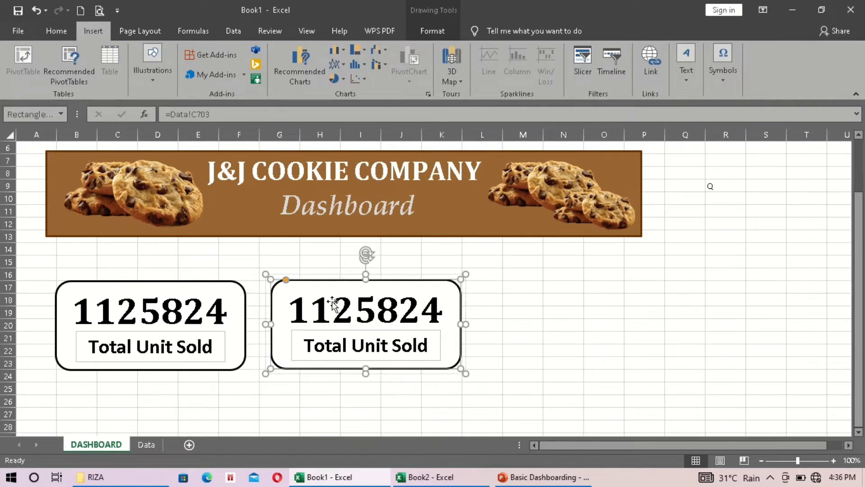
{"action": "left_click", "coordinate": [361, 342]}
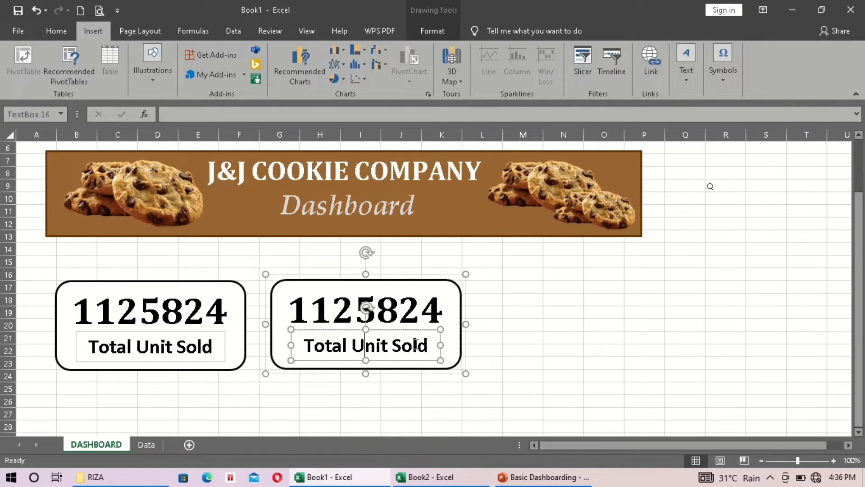
{"action": "left_click", "coordinate": [423, 345]}
Remove the =Data!C703 link from the rounded rectangle in the duplicated card.
{"action": "left_click", "coordinate": [454, 326]}
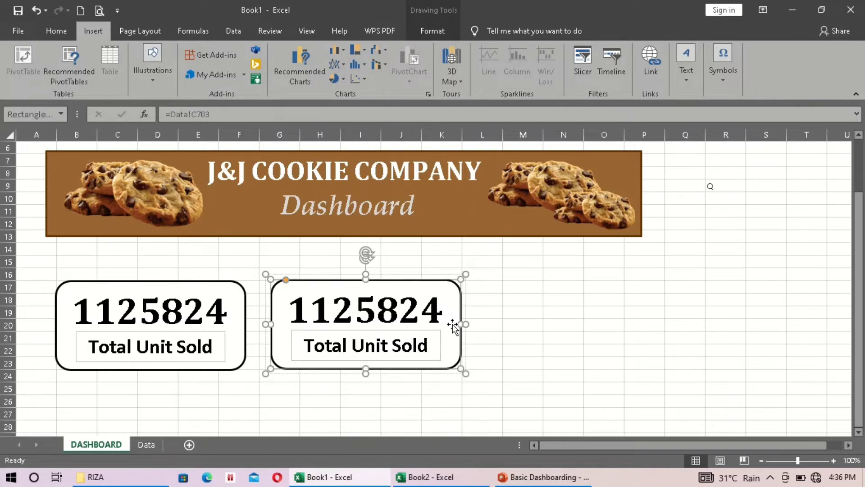
{"action": "left_click", "coordinate": [214, 115]}
{"action": "key", "text": "BackSpace"}
{"action": "key", "text": "BackSpace"}
{"action": "key", "text": "BackSpace"}
{"action": "key", "text": "BackSpace"}
{"action": "key", "text": "BackSpace"}
{"action": "key", "text": "BackSpace"}
{"action": "key", "text": "BackSpace"}
{"action": "key", "text": "BackSpace"}
{"action": "key", "text": "BackSpace"}
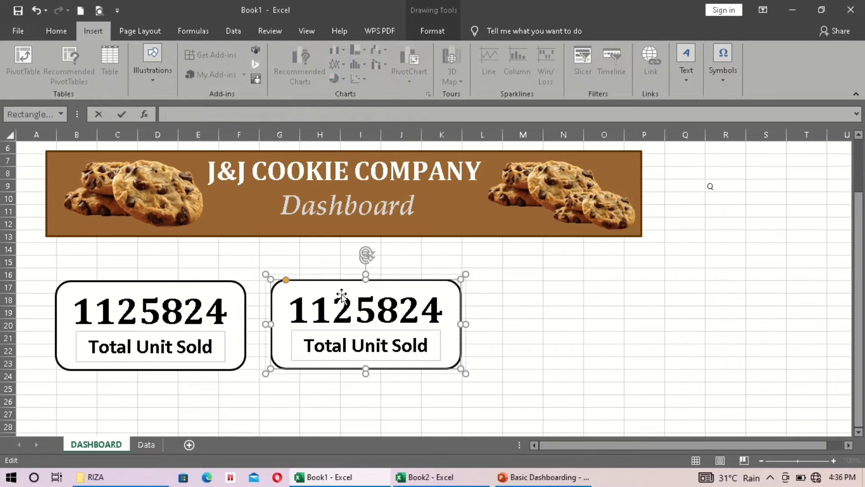
{"action": "left_click", "coordinate": [521, 313]}
Delete the number and the Total Unit Sold label text from the duplicated card, leaving both shapes empty.
{"action": "left_click", "coordinate": [374, 315]}
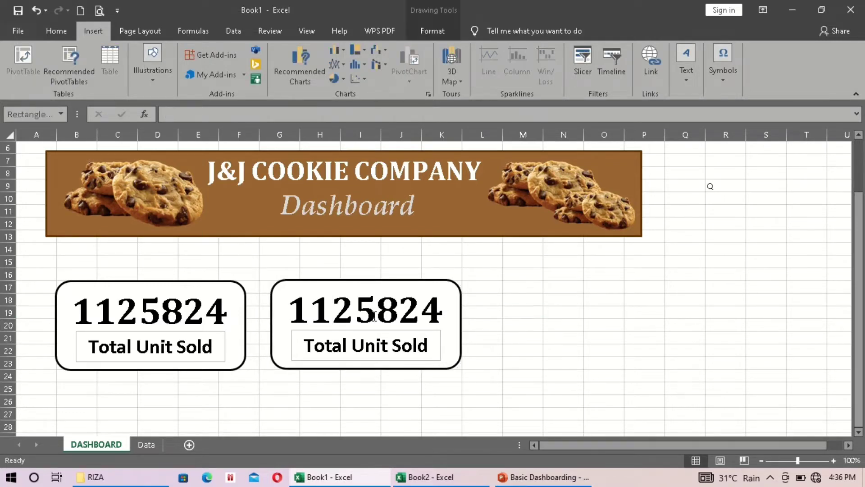
{"action": "double_click", "coordinate": [373, 316]}
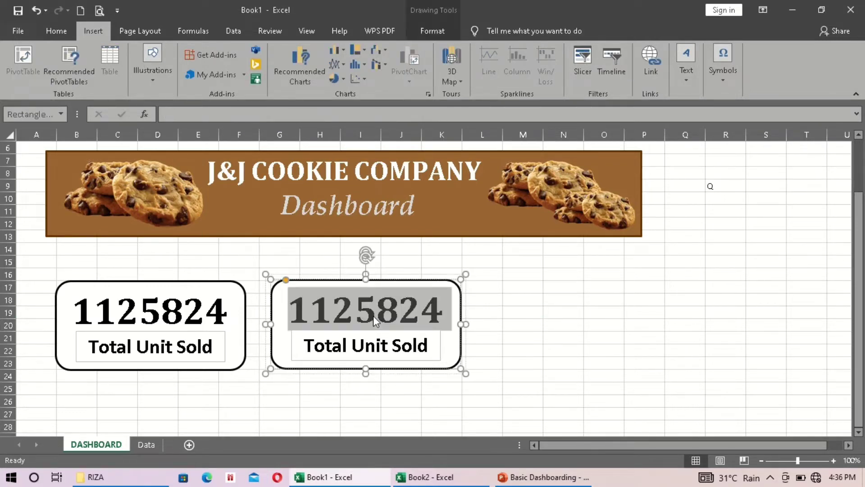
{"action": "key", "text": "BackSpace"}
{"action": "left_click", "coordinate": [375, 345]}
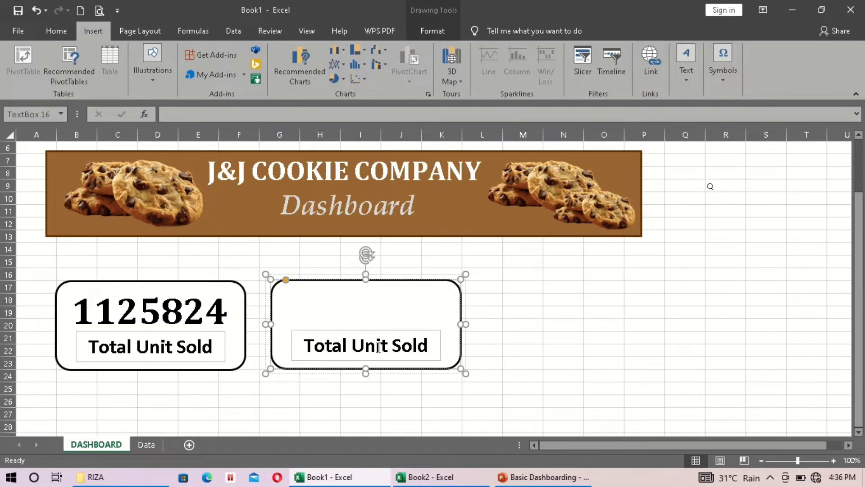
{"action": "left_click_drag", "start_coordinate": [434, 348], "coordinate": [303, 350]}
{"action": "key", "text": "BackSpace"}
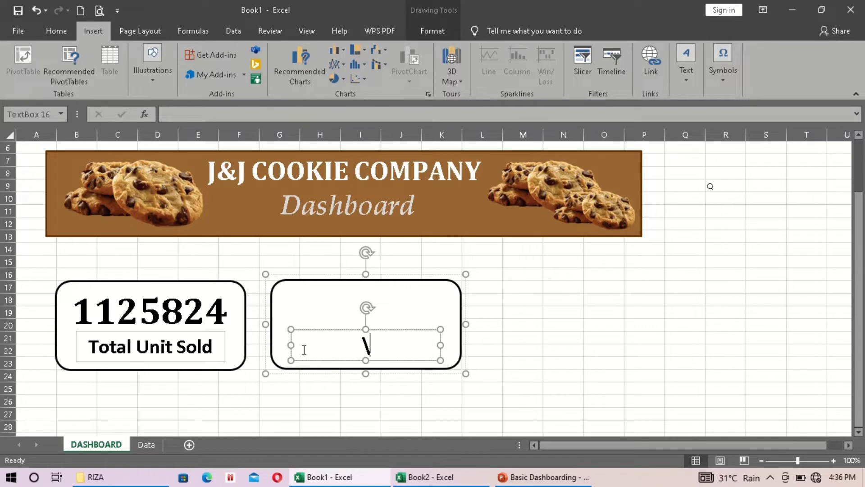
{"action": "left_click", "coordinate": [321, 315]}
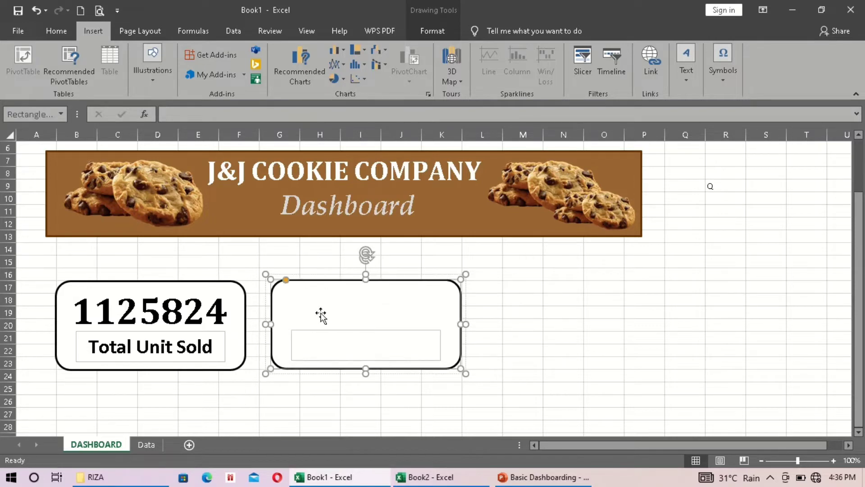
{"action": "left_click", "coordinate": [500, 326]}
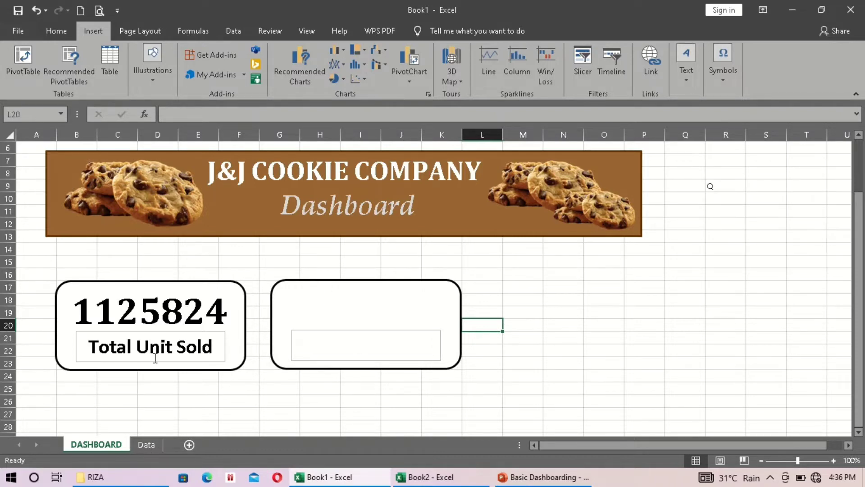
Link the empty card's rounded rectangle to the Revenue total in cell D703 of the Data sheet.
{"action": "left_click", "coordinate": [145, 444]}
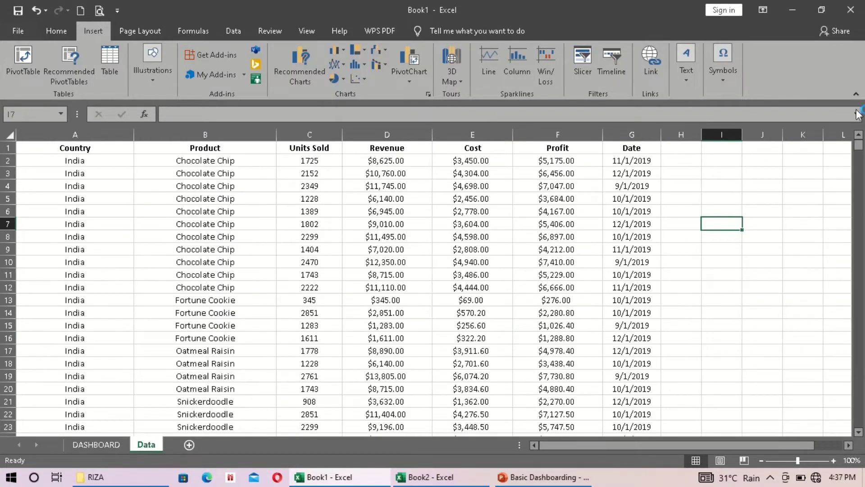
{"action": "left_click_drag", "start_coordinate": [858, 143], "coordinate": [858, 109]}
{"action": "mouse_move", "coordinate": [858, 143]}
{"action": "left_mouse_down"}
{"action": "mouse_move", "coordinate": [864, 205]}
{"action": "mouse_move", "coordinate": [858, 144]}
{"action": "left_mouse_up"}
{"action": "left_click", "coordinate": [109, 448]}
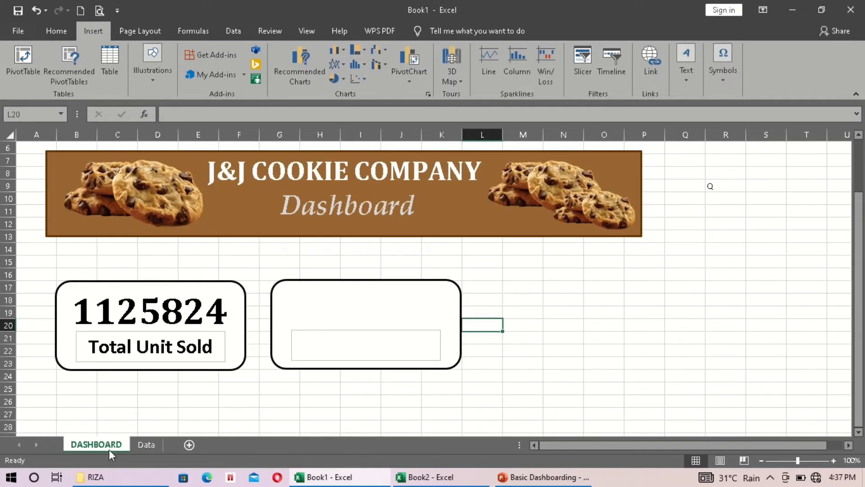
{"action": "left_click", "coordinate": [354, 332]}
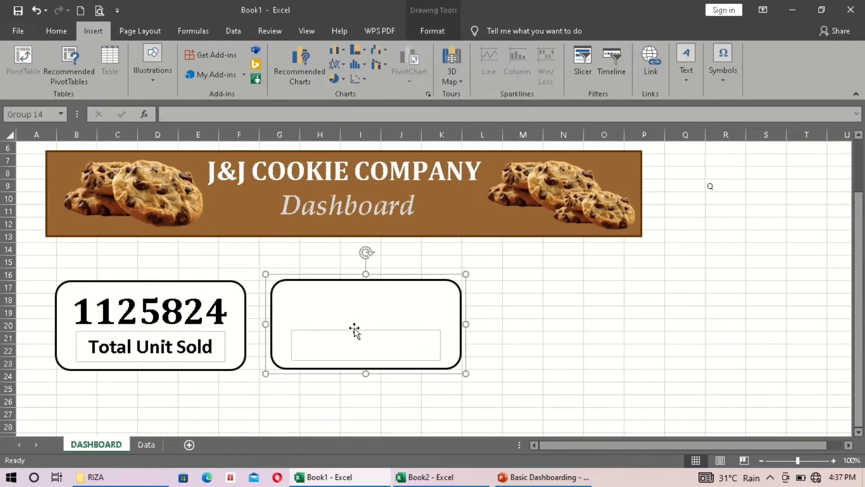
{"action": "left_click", "coordinate": [192, 118]}
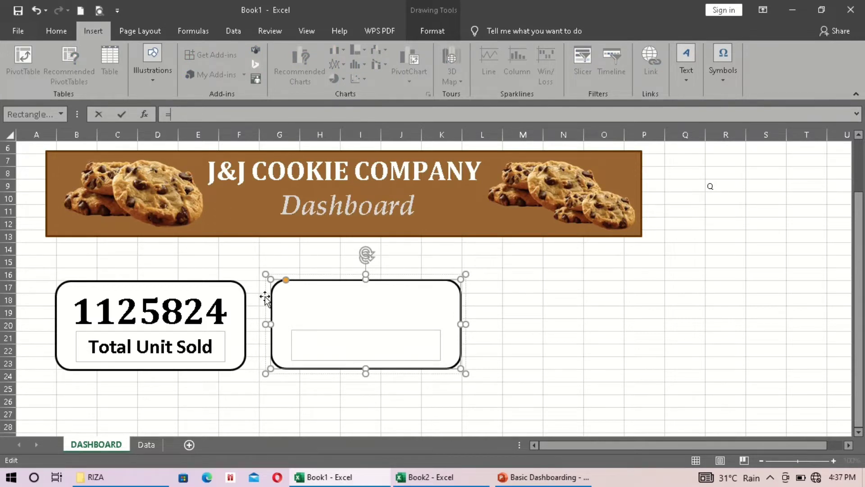
{"action": "left_click", "coordinate": [147, 444]}
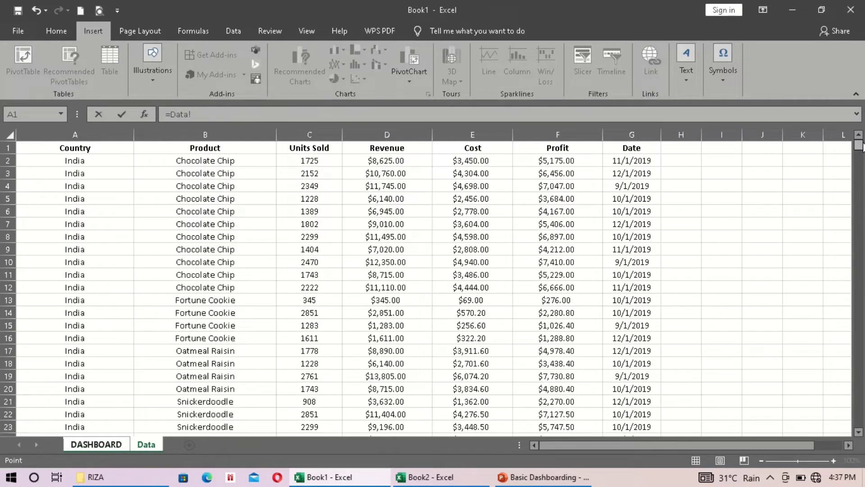
{"action": "left_click_drag", "start_coordinate": [861, 147], "coordinate": [859, 455]}
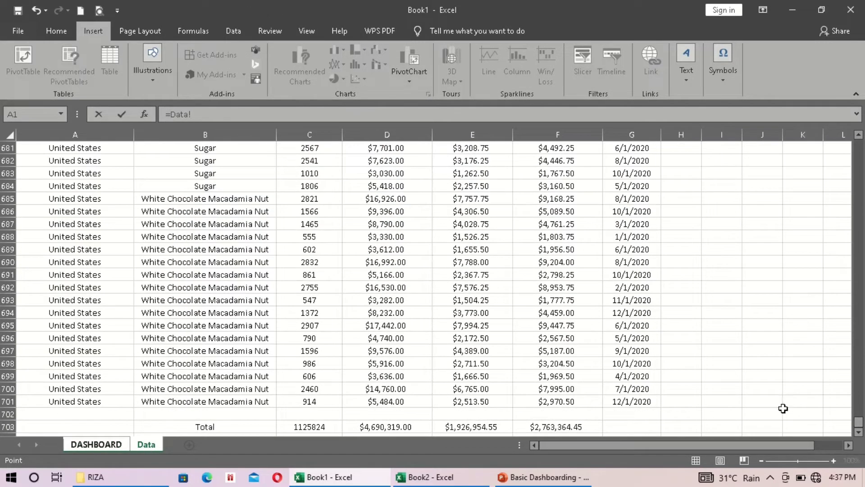
{"action": "left_click", "coordinate": [391, 428]}
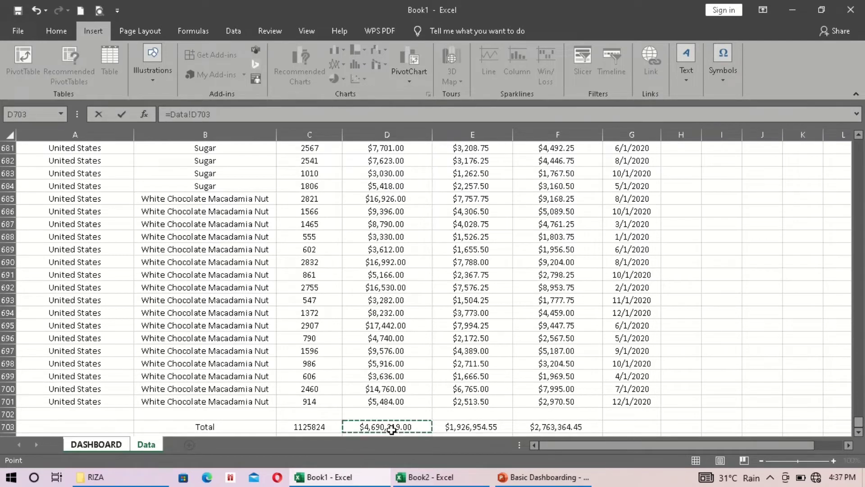
{"action": "key", "text": "Return"}
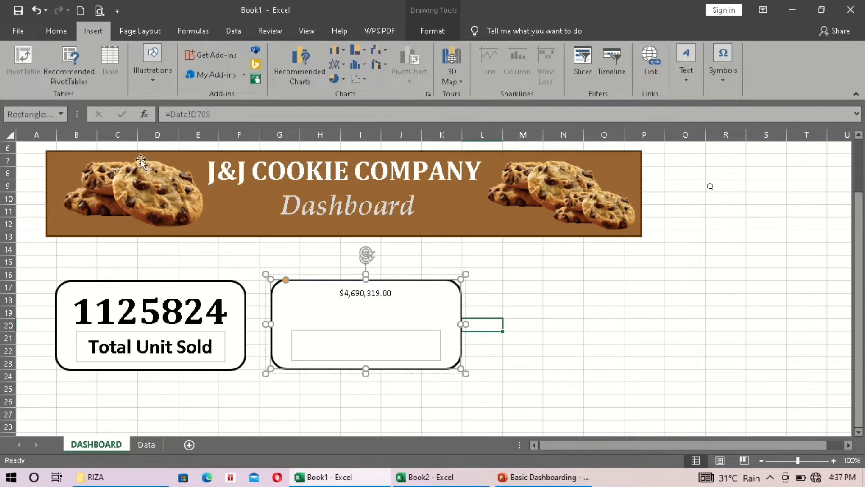
Format the linked revenue figure in the second card as bold 36-point Cambria (Headings).
{"action": "left_click", "coordinate": [60, 29]}
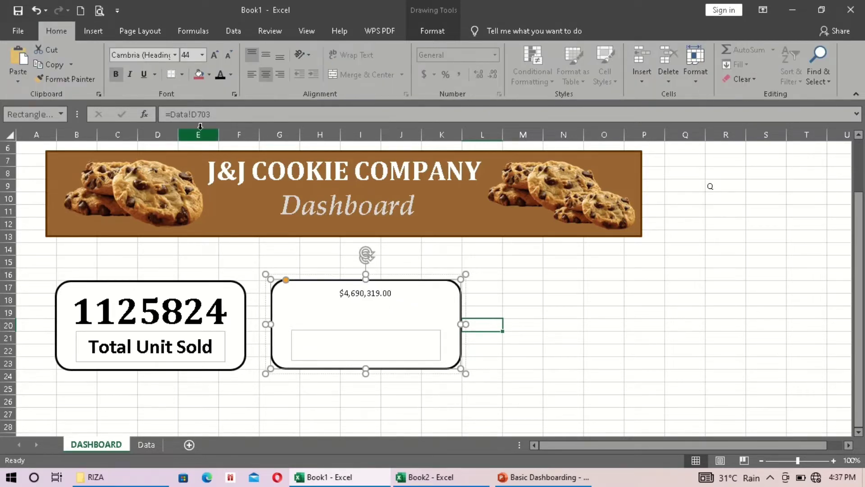
{"action": "left_click", "coordinate": [218, 60]}
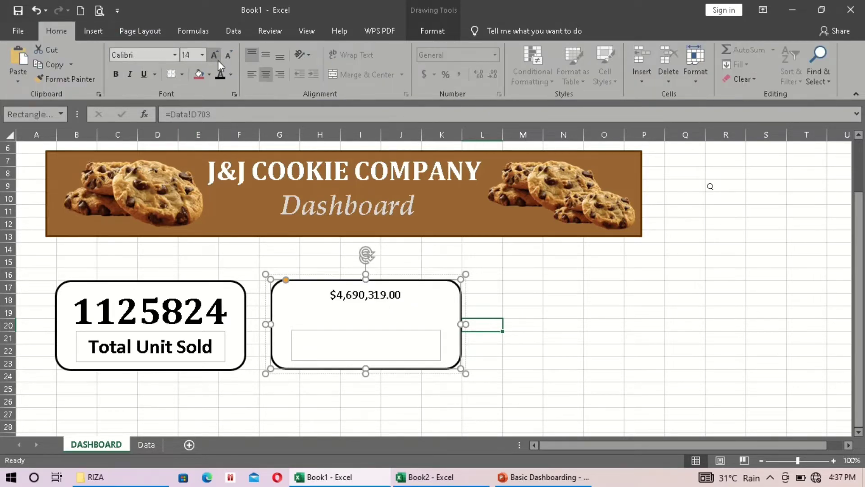
{"action": "left_click", "coordinate": [218, 61]}
{"action": "left_click", "coordinate": [218, 60]}
{"action": "left_click", "coordinate": [218, 60]}
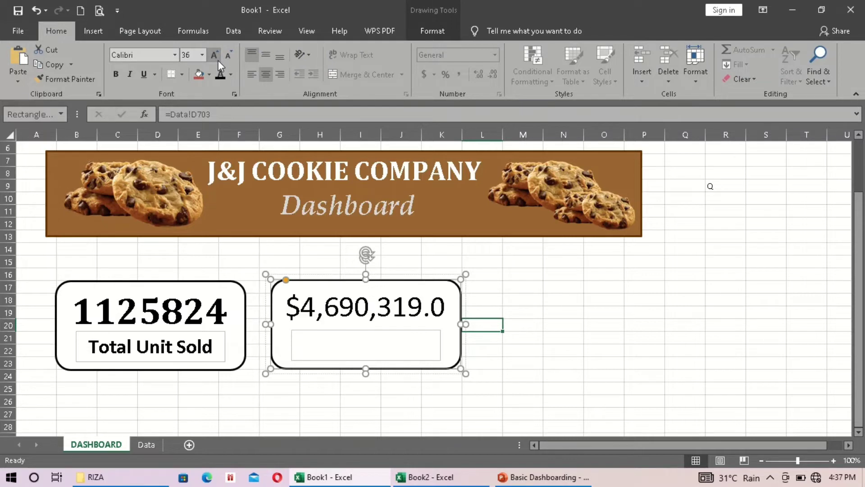
{"action": "left_click", "coordinate": [175, 55]}
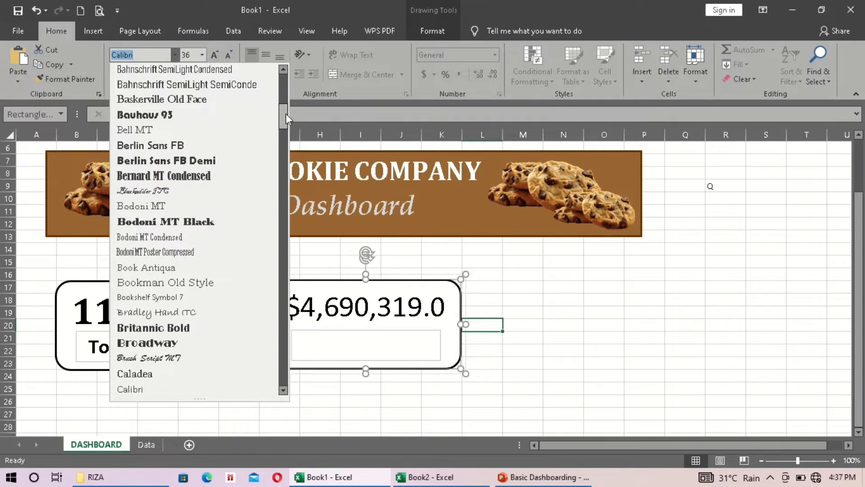
{"action": "left_click_drag", "start_coordinate": [285, 113], "coordinate": [283, 77]}
{"action": "left_click", "coordinate": [186, 84]}
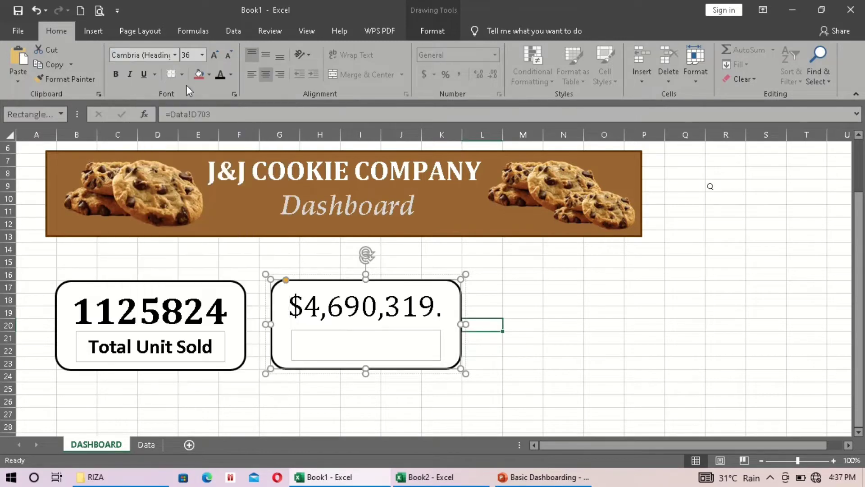
{"action": "left_click", "coordinate": [116, 74]}
Enter "Total Revenue" as the label in the second card's text box.
{"action": "left_click", "coordinate": [346, 354]}
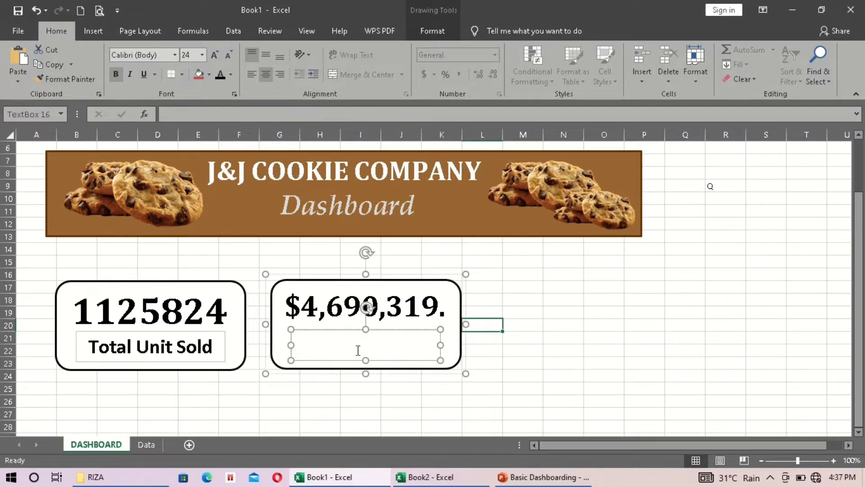
{"action": "type", "text": "Total Revenue"}
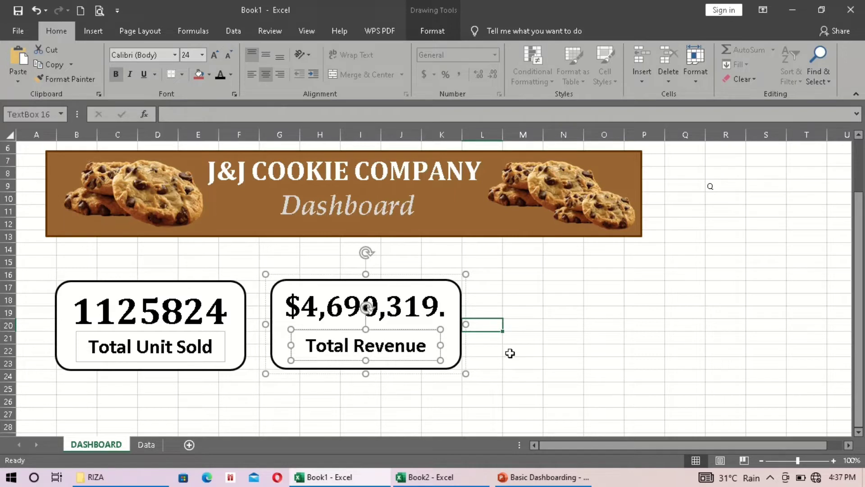
{"action": "left_click", "coordinate": [479, 304]}
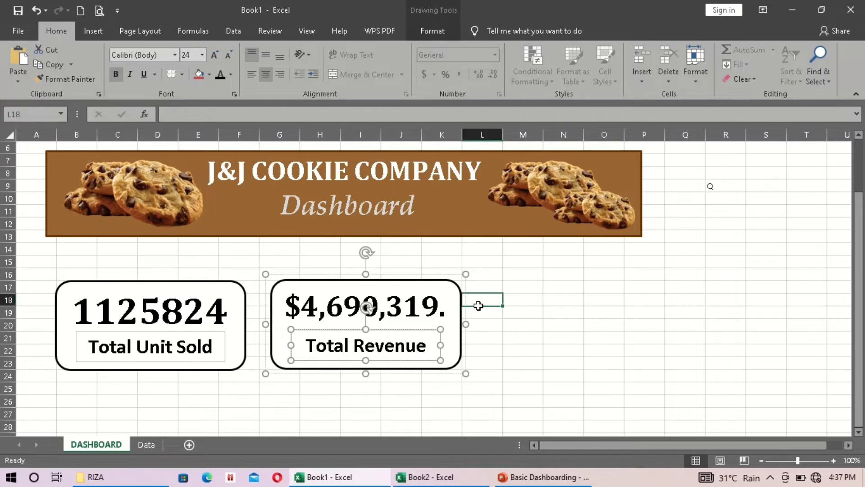
{"action": "left_click", "coordinate": [494, 255]}
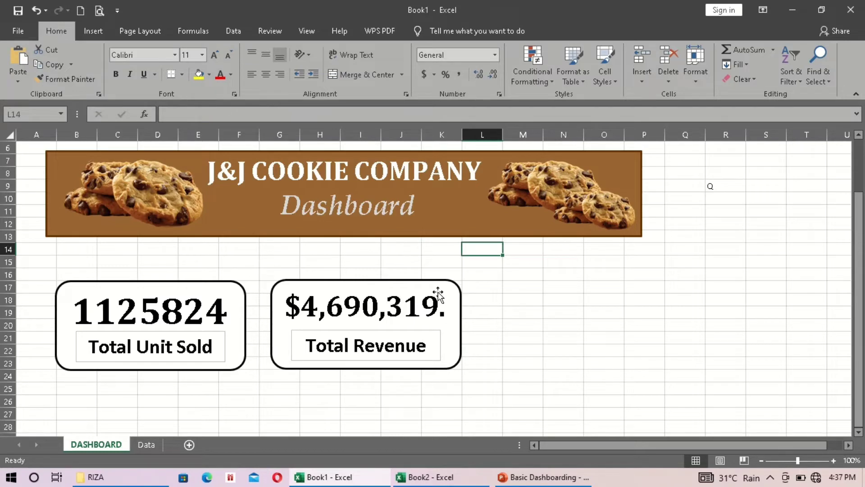
Examine the totals row and the column headings on the Data sheet, and return to the DASHBOARD sheet.
{"action": "left_click", "coordinate": [558, 308]}
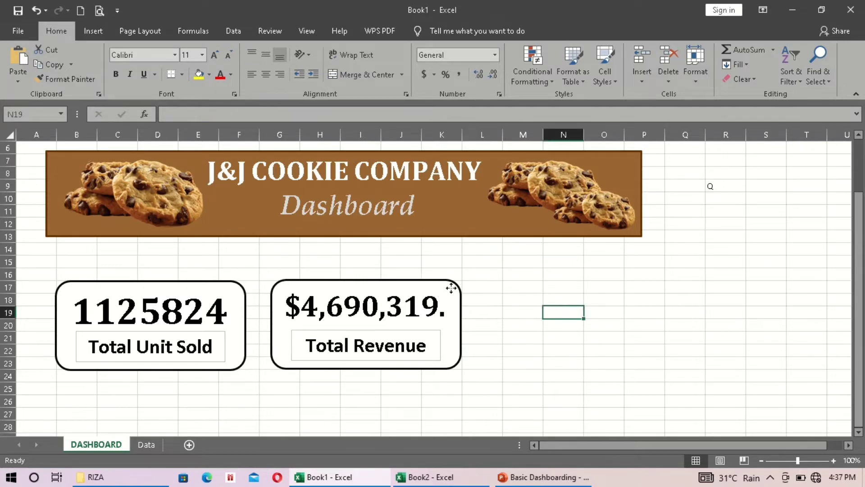
{"action": "left_click", "coordinate": [451, 288]}
{"action": "left_click", "coordinate": [134, 445]}
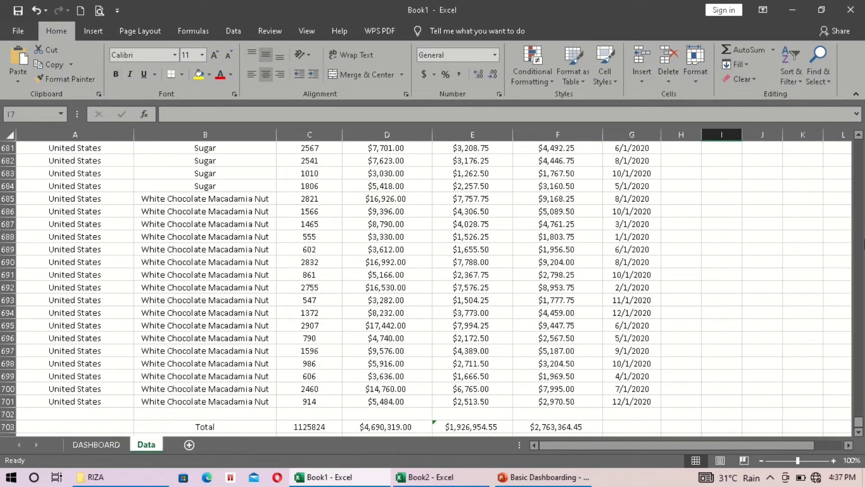
{"action": "left_click_drag", "start_coordinate": [859, 423], "coordinate": [859, 147]}
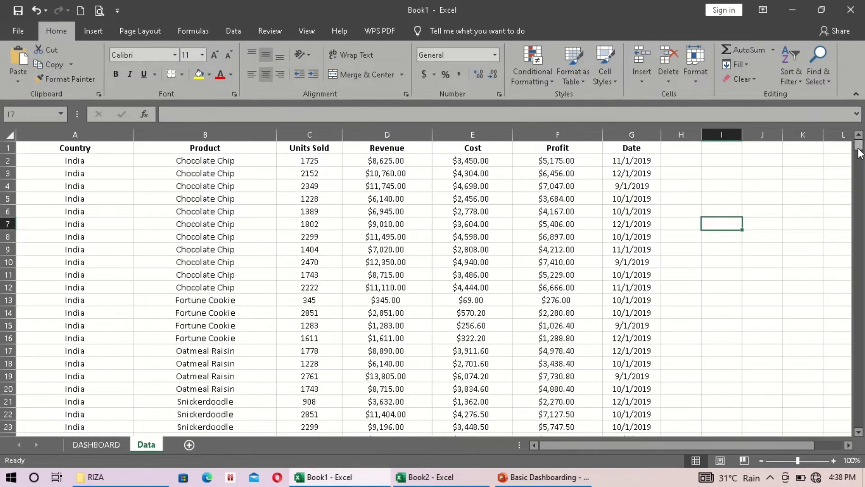
{"action": "left_click", "coordinate": [858, 148]}
{"action": "left_click", "coordinate": [858, 144]}
{"action": "left_click", "coordinate": [90, 434]}
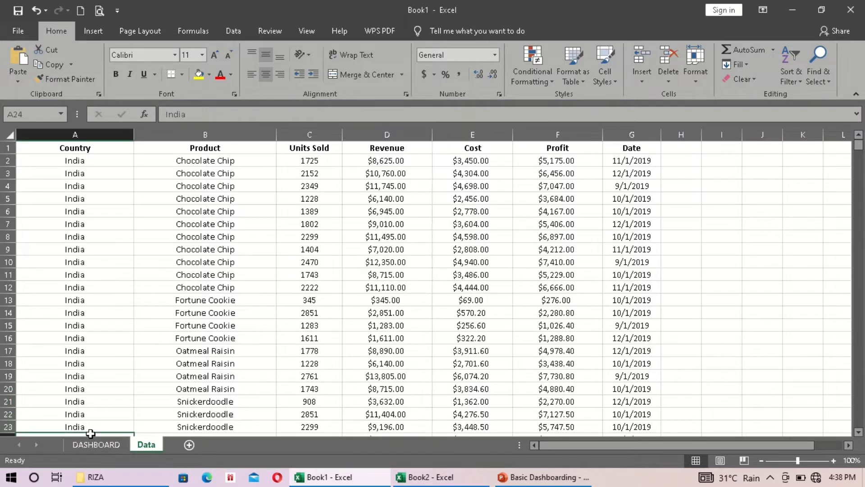
{"action": "left_click", "coordinate": [95, 444]}
Copy the grouped Total Revenue card and paste the duplicate at cell M17.
{"action": "left_click", "coordinate": [546, 336]}
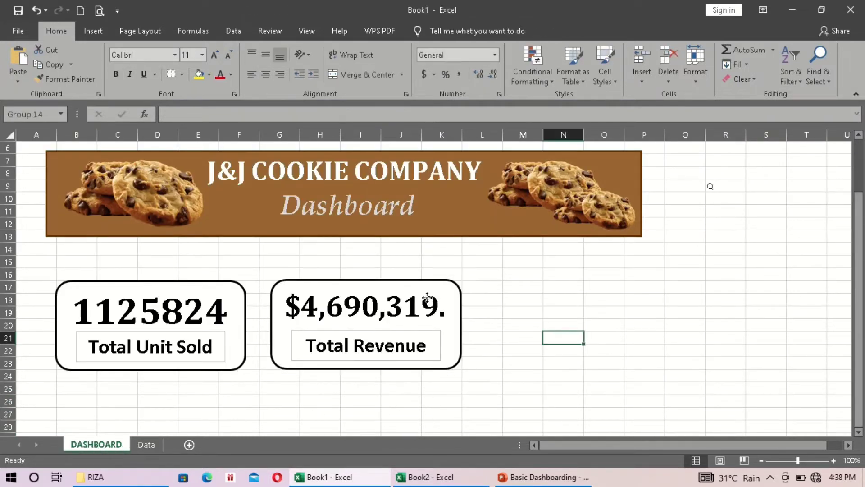
{"action": "left_click", "coordinate": [430, 304]}
{"action": "right_click", "coordinate": [430, 304]}
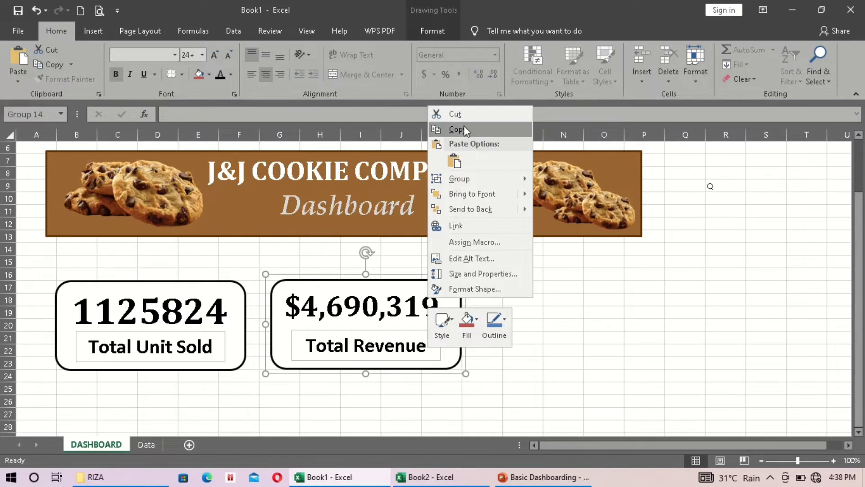
{"action": "left_click", "coordinate": [498, 129]}
{"action": "left_click", "coordinate": [567, 277]}
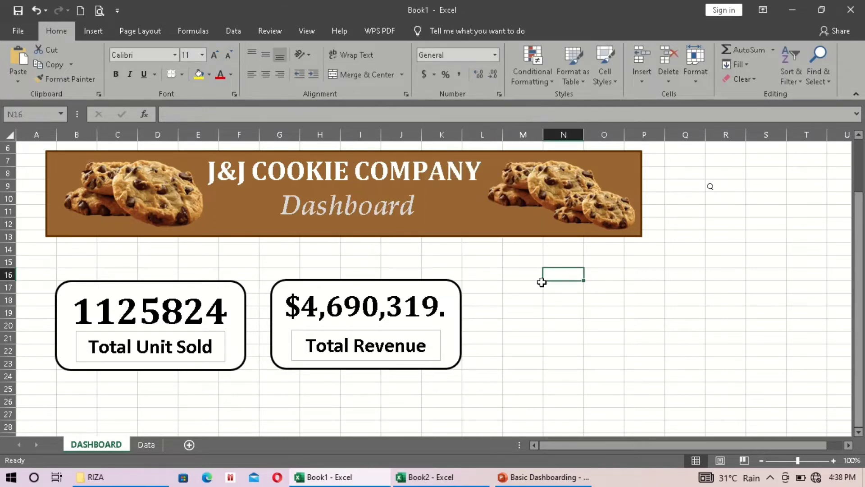
{"action": "right_click", "coordinate": [536, 284]}
{"action": "left_click", "coordinate": [560, 69]}
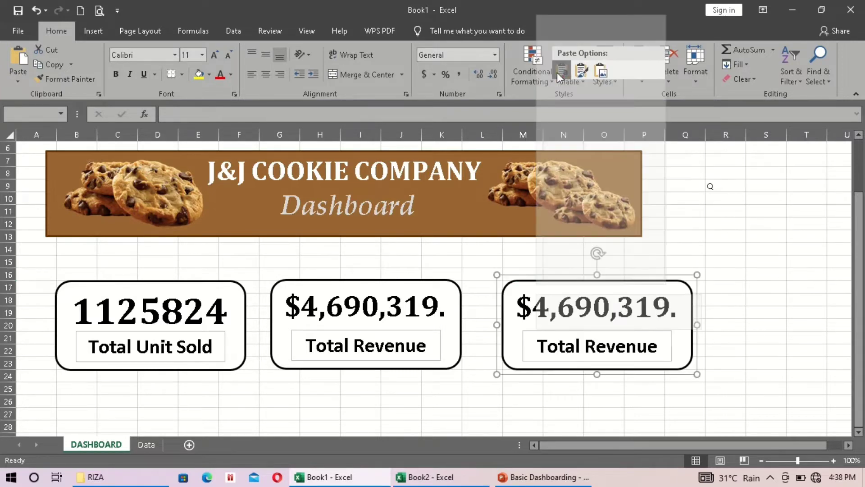
Move the third card closer to the second card and clear its linked revenue figure.
{"action": "left_click_drag", "start_coordinate": [610, 282], "coordinate": [594, 280]}
{"action": "left_click", "coordinate": [610, 298]}
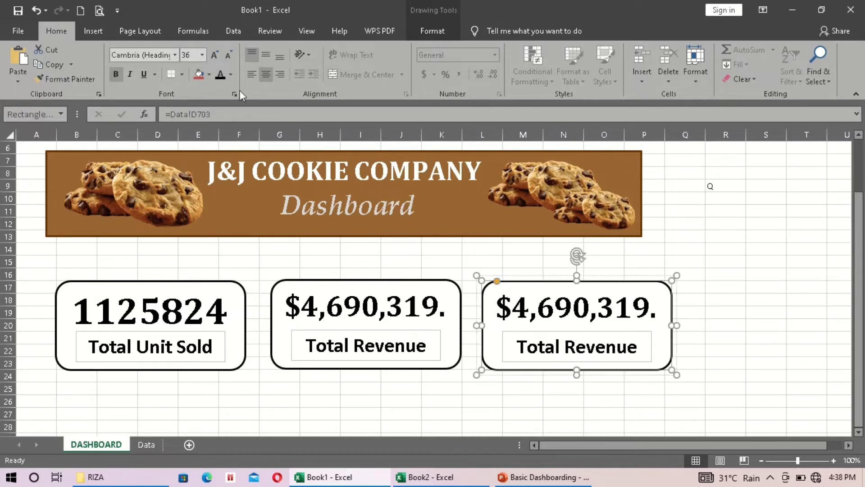
{"action": "left_click_drag", "start_coordinate": [210, 114], "coordinate": [168, 114]}
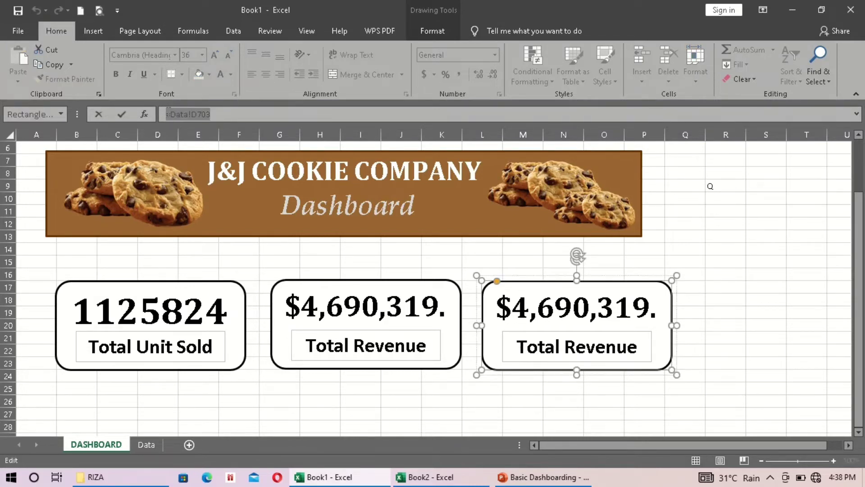
{"action": "key", "text": "BackSpace"}
{"action": "key", "text": "Return"}
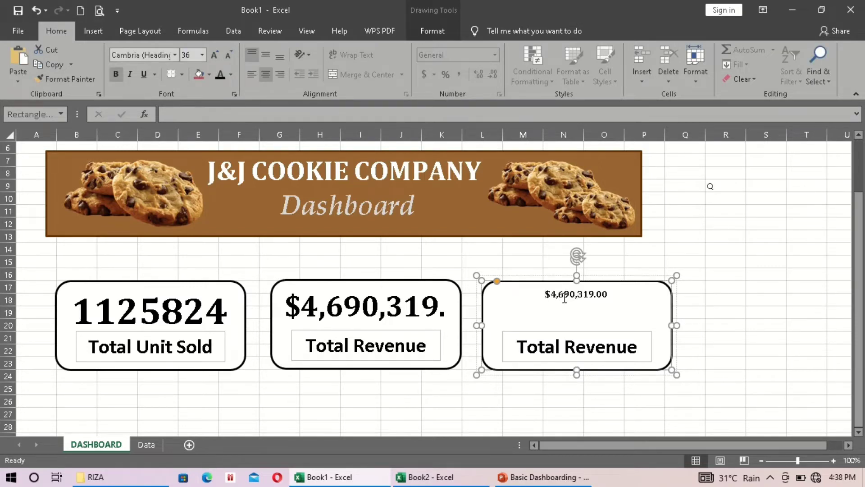
{"action": "left_click", "coordinate": [561, 295]}
{"action": "key", "text": "ctrl+a"}
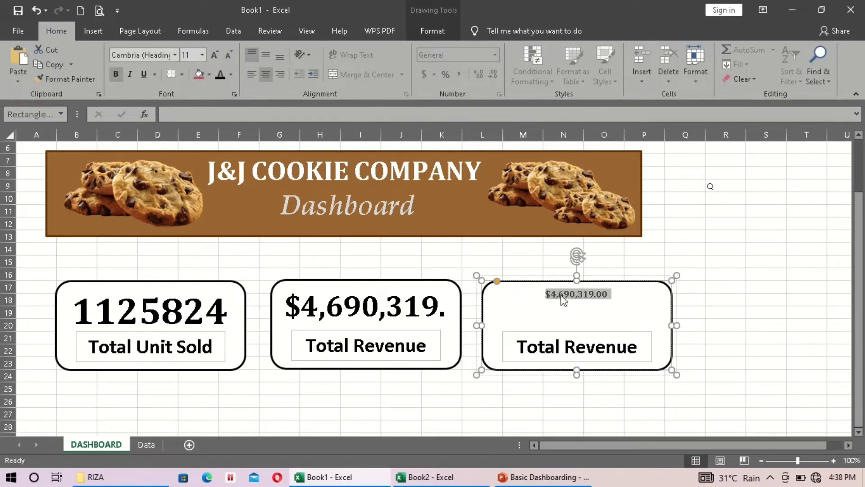
{"action": "key", "text": "BackSpace"}
Remove the word "Revenue" from the third card's label, keeping "Total".
{"action": "left_click", "coordinate": [569, 346]}
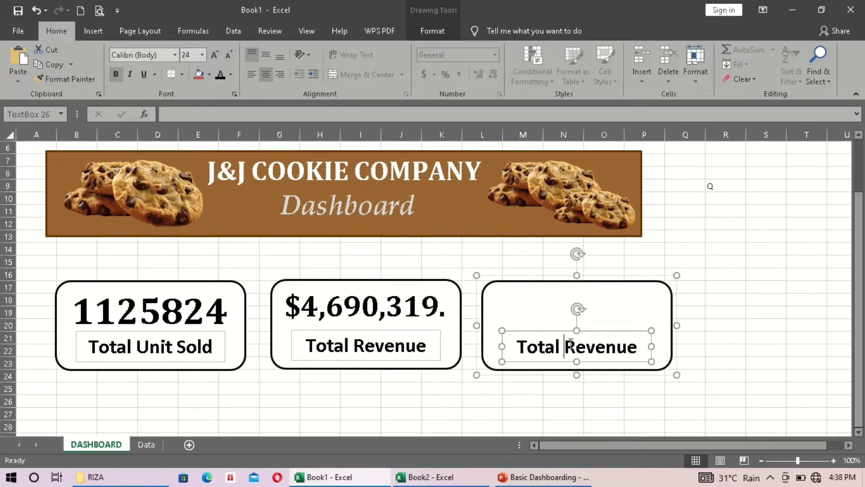
{"action": "double_click", "coordinate": [643, 347]}
{"action": "key", "text": "BackSpace"}
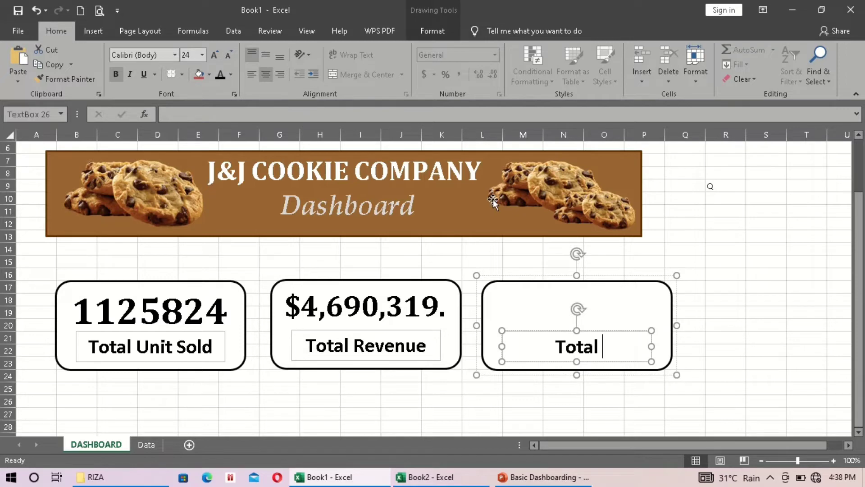
Link the third card's rounded rectangle to the cost total in cell E703 of the Data sheet.
{"action": "left_click", "coordinate": [614, 293]}
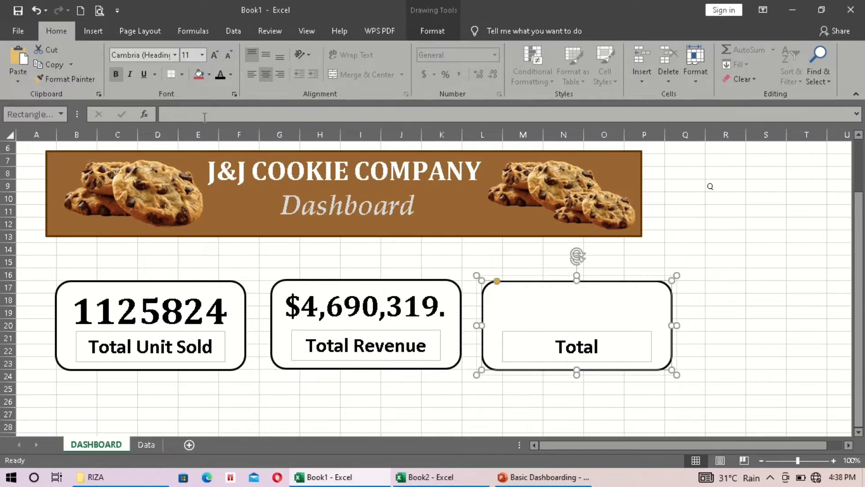
{"action": "left_click", "coordinate": [204, 118]}
{"action": "type", "text": "="}
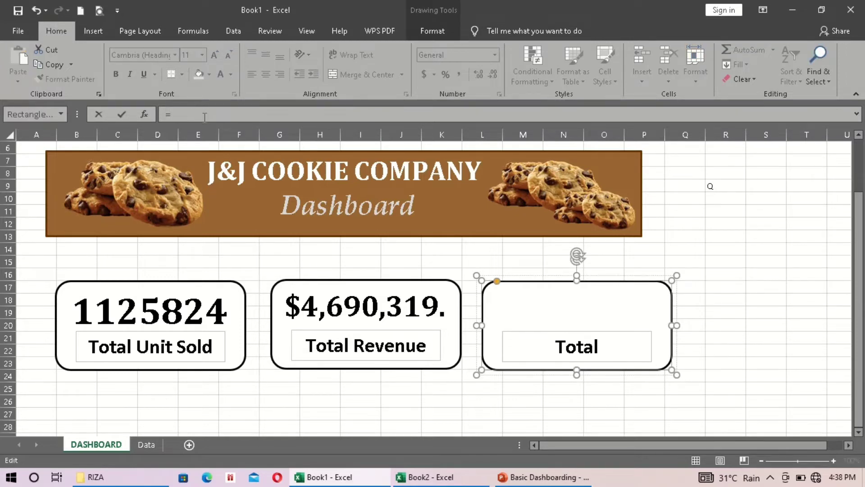
{"action": "left_click", "coordinate": [147, 451]}
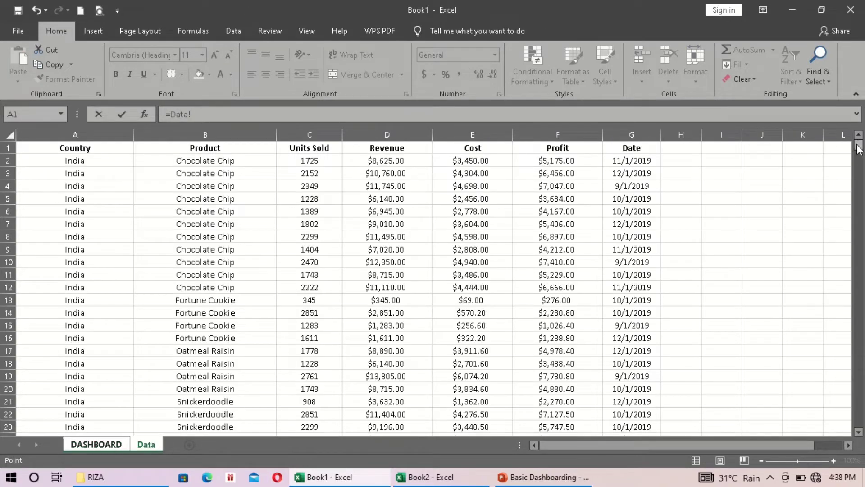
{"action": "left_click_drag", "start_coordinate": [856, 147], "coordinate": [861, 445]}
{"action": "left_click", "coordinate": [493, 429]}
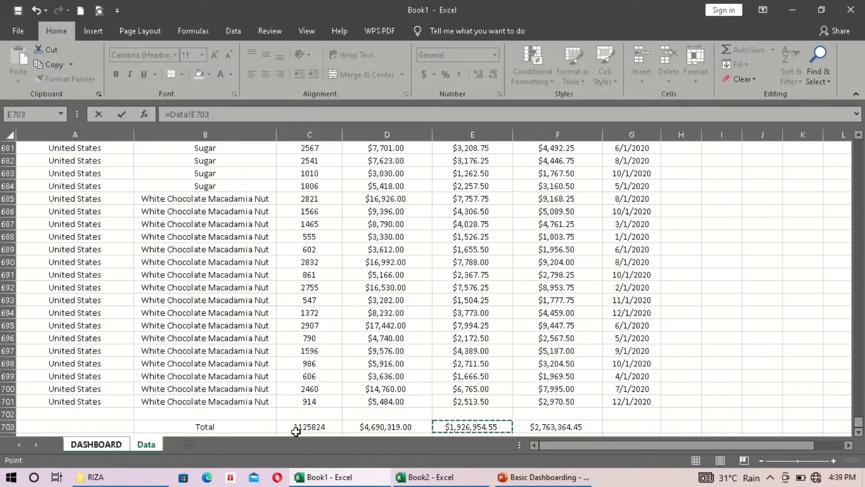
{"action": "key", "text": "Return"}
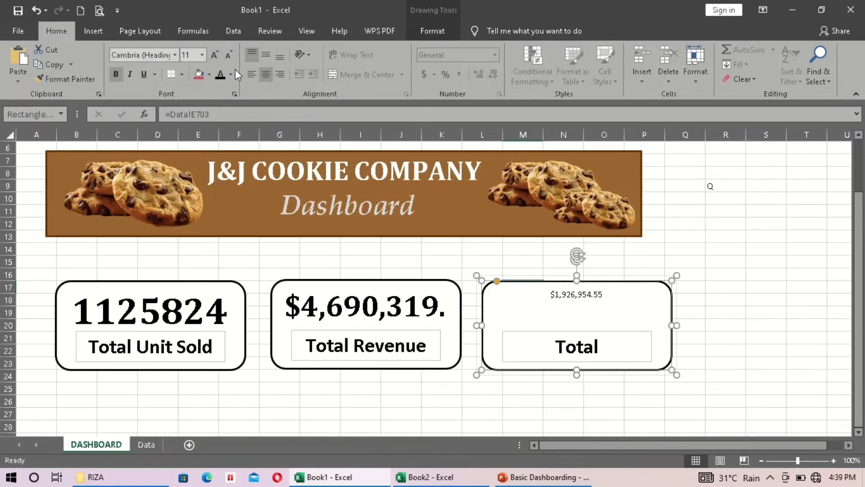
Format the linked cost figure in the third card as bold 32-point text.
{"action": "left_click", "coordinate": [218, 59]}
{"action": "left_click", "coordinate": [218, 58]}
{"action": "left_click", "coordinate": [218, 58]}
{"action": "left_click", "coordinate": [218, 58]}
{"action": "left_click", "coordinate": [218, 58]}
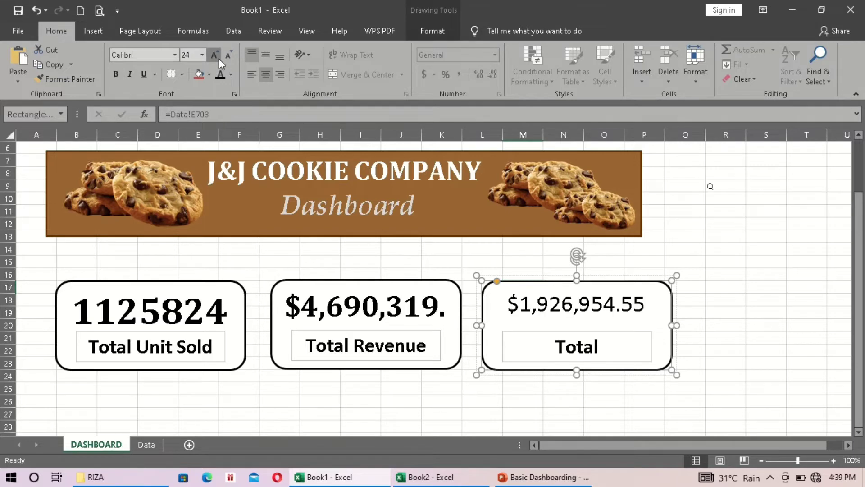
{"action": "left_click", "coordinate": [218, 58]}
{"action": "left_click", "coordinate": [218, 58]}
{"action": "left_click", "coordinate": [218, 59]}
{"action": "left_click", "coordinate": [218, 58]}
{"action": "left_click", "coordinate": [218, 58]}
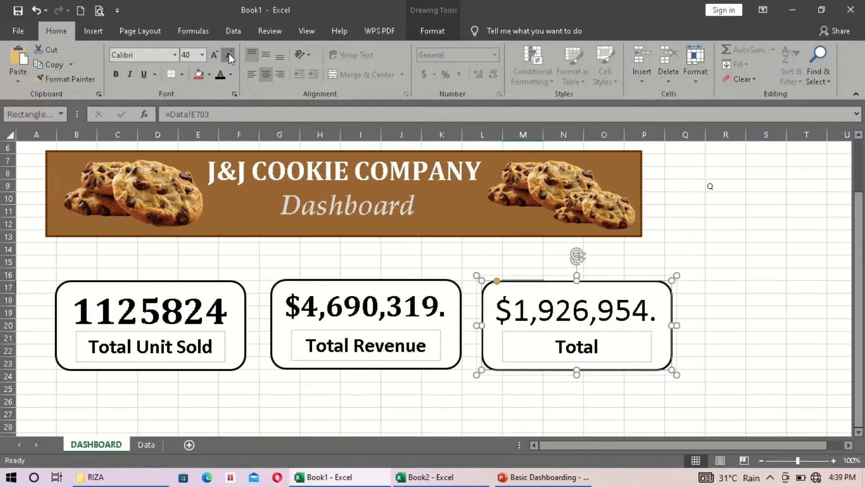
{"action": "left_click", "coordinate": [229, 55]}
{"action": "left_click", "coordinate": [229, 55]}
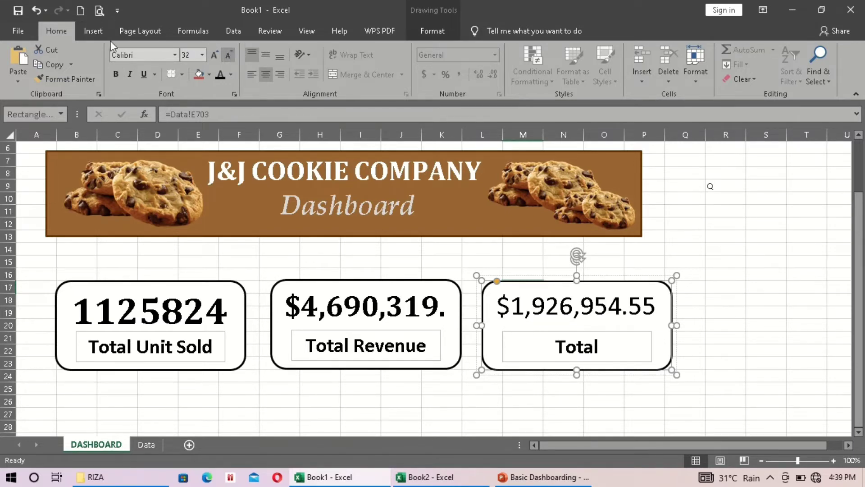
{"action": "left_click", "coordinate": [113, 74]}
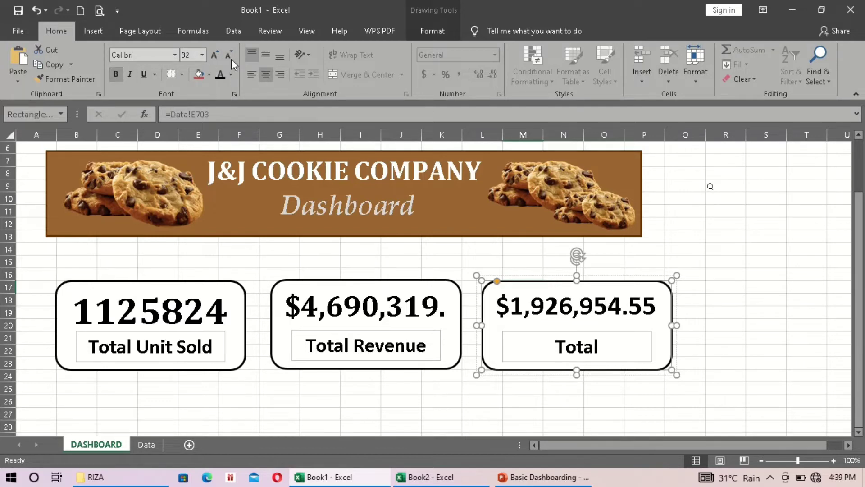
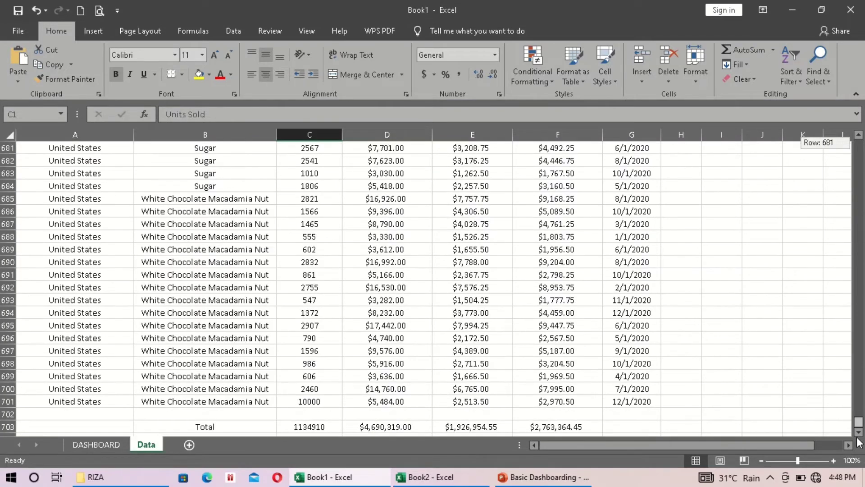
Check the Units Sold total in C703 and its column heading on the Data sheet, and return to the DASHBOARD sheet.
{"action": "left_click", "coordinate": [311, 428]}
{"action": "left_click_drag", "start_coordinate": [860, 420], "coordinate": [859, 143]}
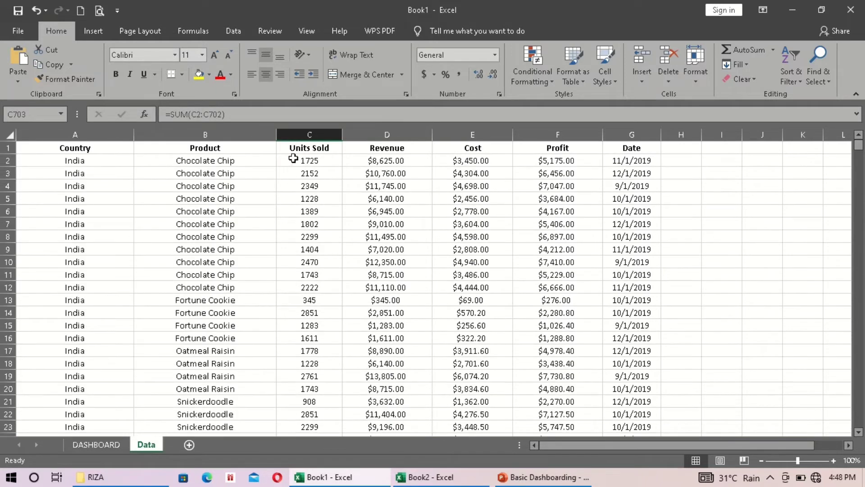
{"action": "left_click", "coordinate": [286, 146]}
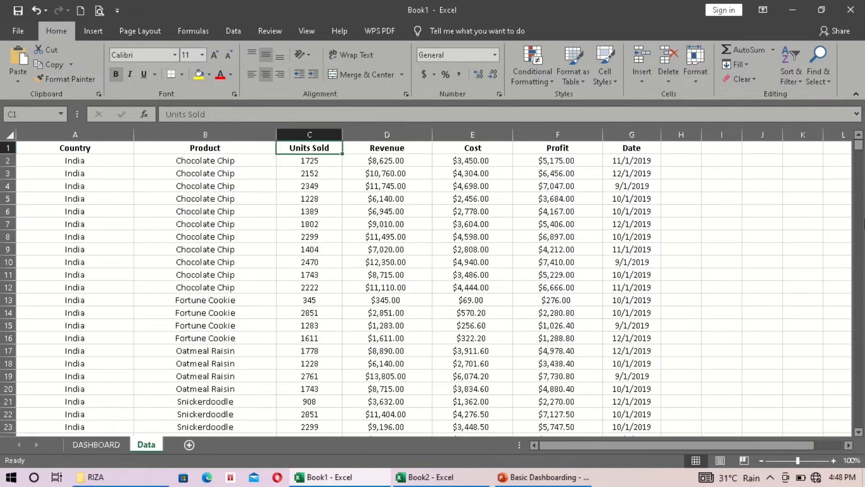
{"action": "left_click", "coordinate": [102, 446]}
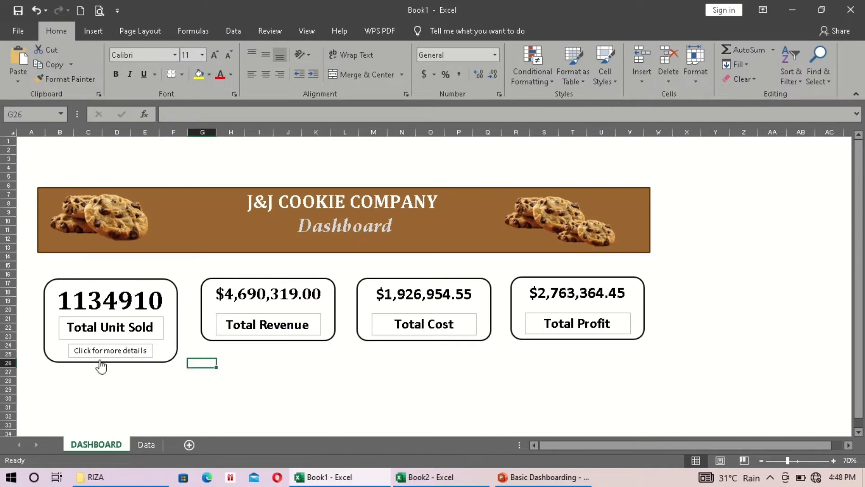
Test the "Click for more details" link on the Total Unit Sold card and inspect its hyperlink settings without changing them.
{"action": "left_click", "coordinate": [99, 348]}
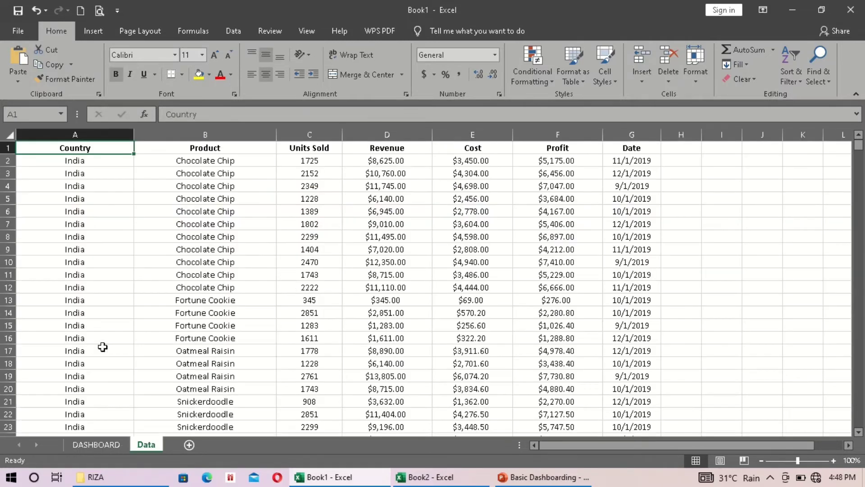
{"action": "left_click", "coordinate": [101, 446]}
{"action": "right_click", "coordinate": [150, 357]}
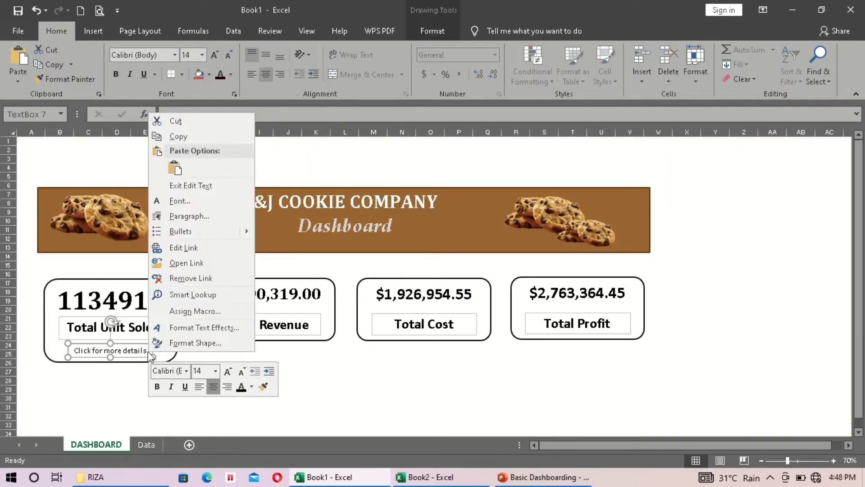
{"action": "left_click", "coordinate": [192, 248]}
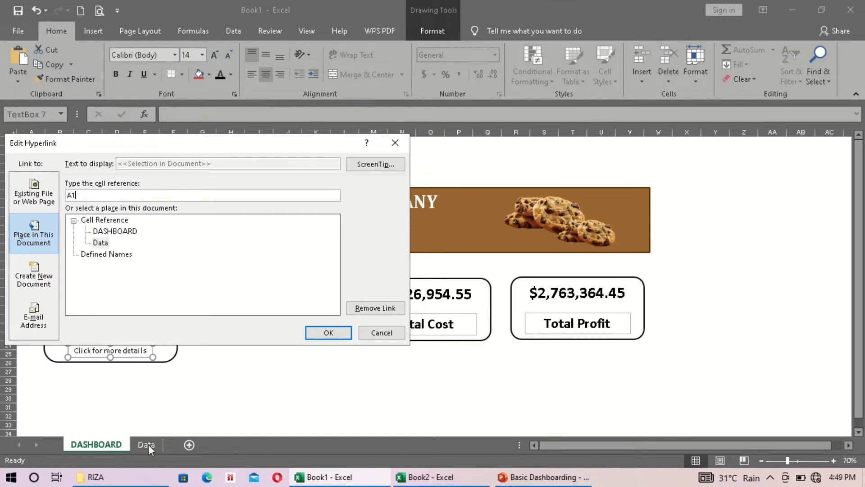
{"action": "left_click", "coordinate": [398, 139]}
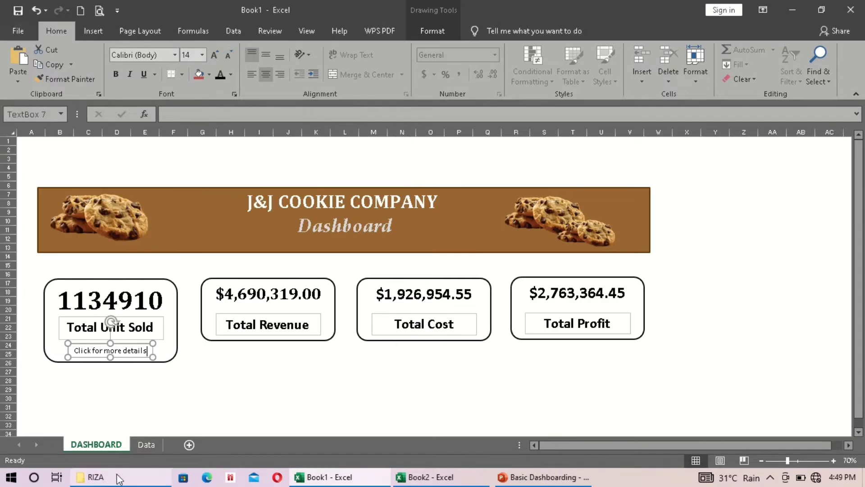
Locate the Units Sold heading on the Data sheet and set the "Click for more details" hyperlink's cell reference to C1.
{"action": "left_click", "coordinate": [148, 444]}
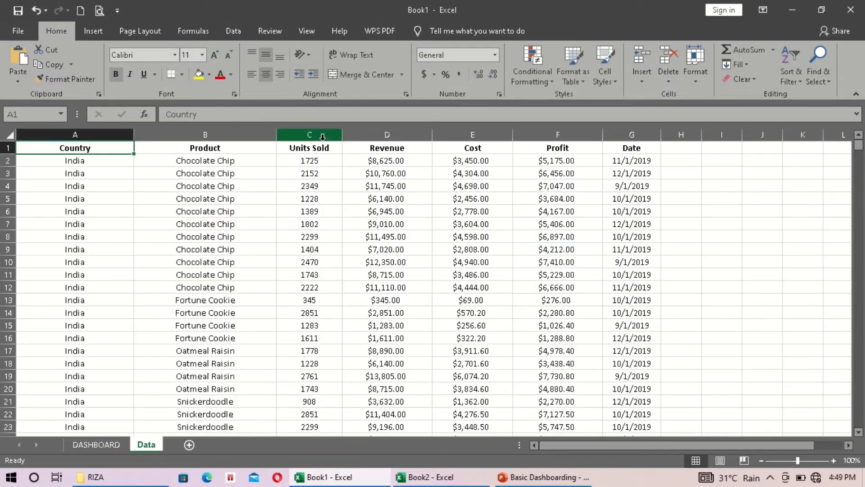
{"action": "left_click", "coordinate": [297, 147]}
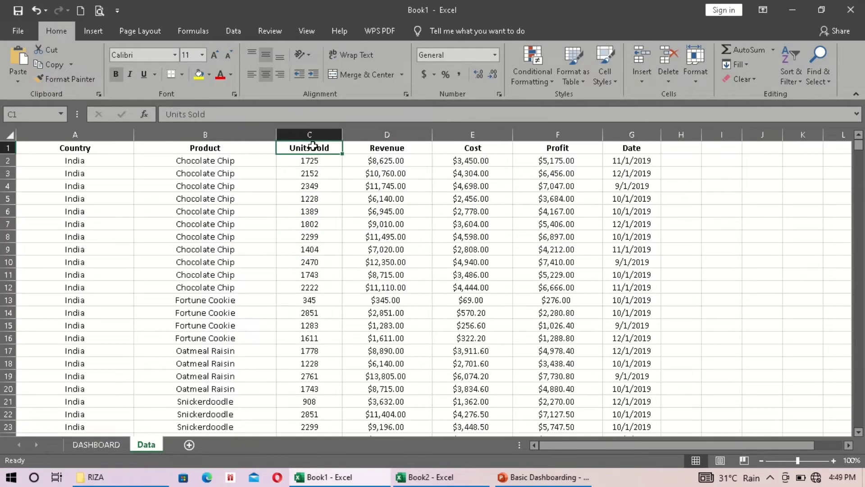
{"action": "left_click", "coordinate": [96, 445]}
{"action": "left_click", "coordinate": [110, 352]}
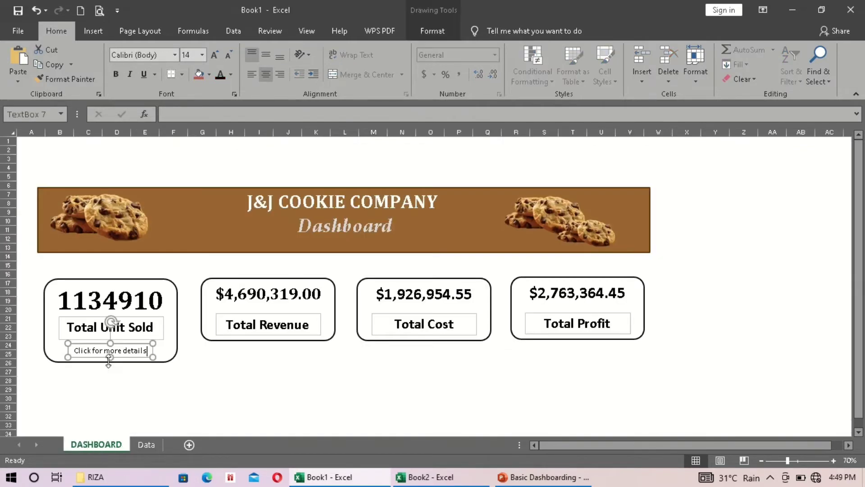
{"action": "right_click", "coordinate": [134, 349]}
{"action": "left_click", "coordinate": [179, 253]}
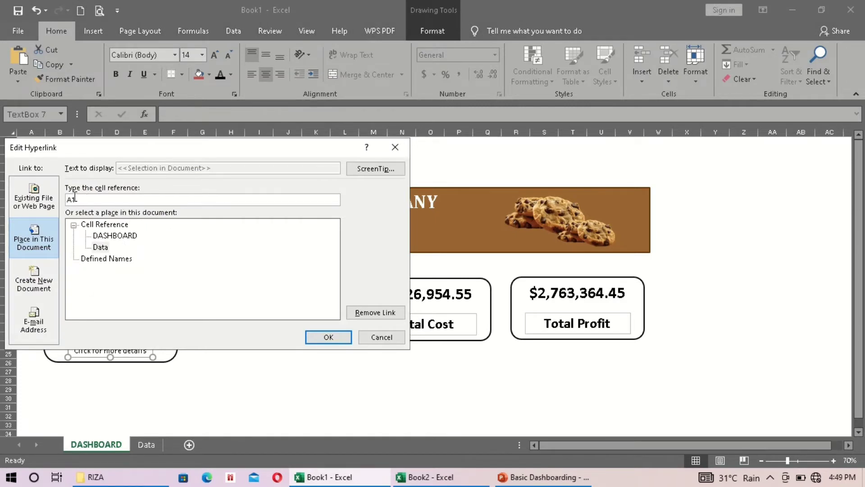
{"action": "type", "text": "C"}
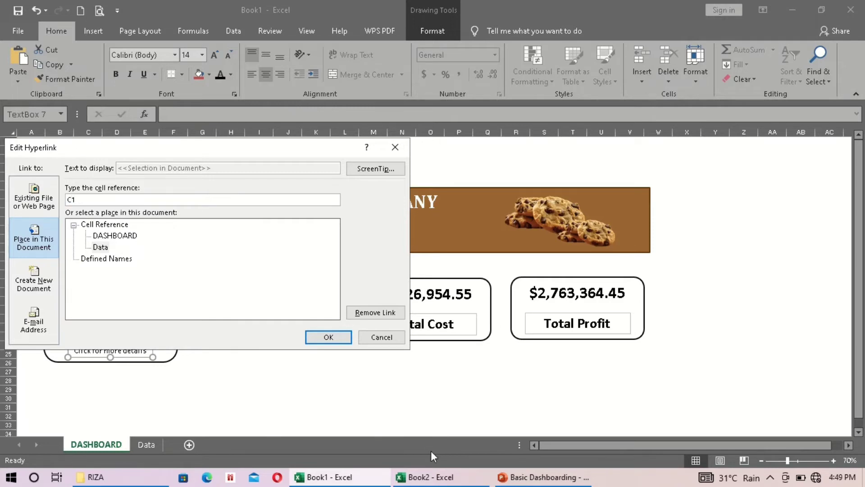
{"action": "left_click", "coordinate": [329, 338]}
{"action": "left_click", "coordinate": [358, 368]}
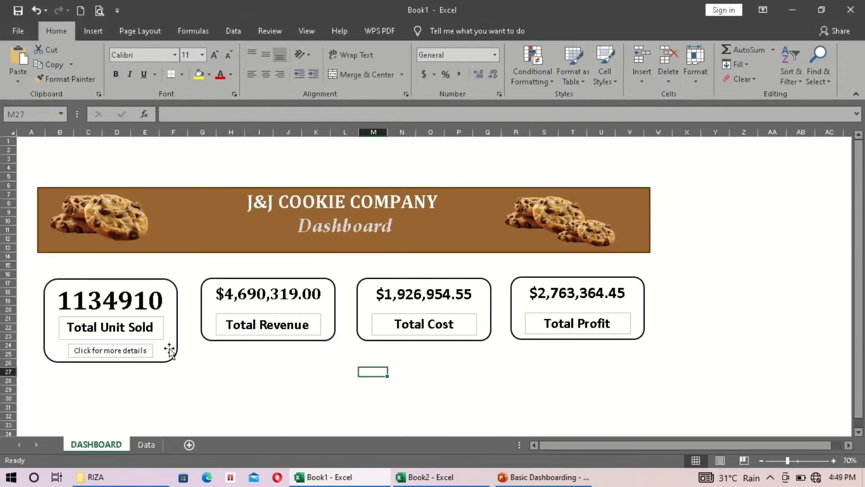
Test the edited "Click for more details" link and return to the DASHBOARD sheet.
{"action": "left_click", "coordinate": [130, 351]}
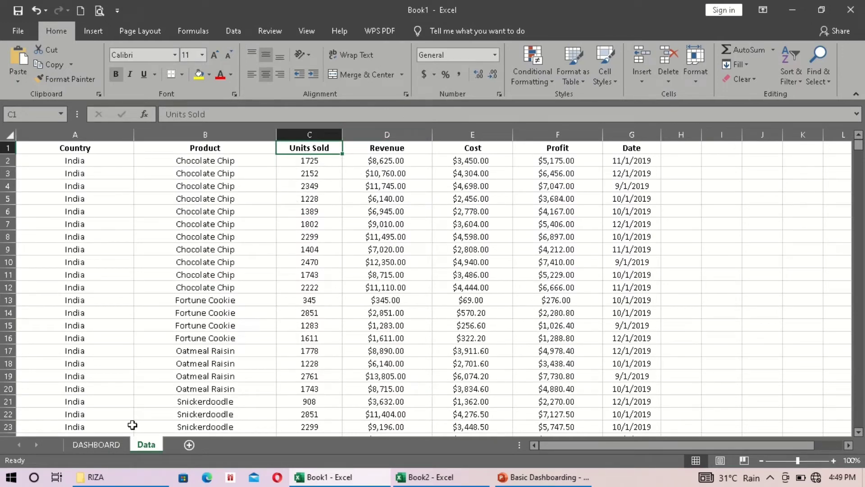
{"action": "left_click", "coordinate": [103, 449]}
{"action": "left_click", "coordinate": [229, 407]}
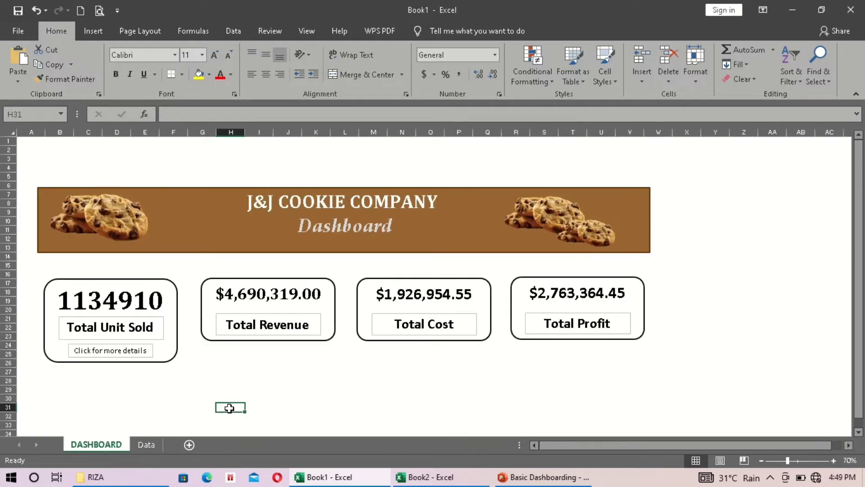
Look over the Units Sold records on the Data sheet and go back to the DASHBOARD sheet.
{"action": "left_click", "coordinate": [161, 441]}
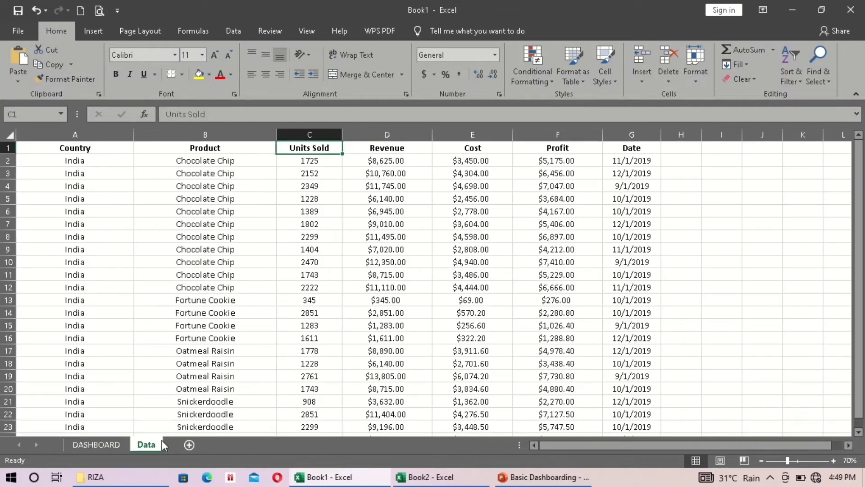
{"action": "left_click", "coordinate": [298, 207]}
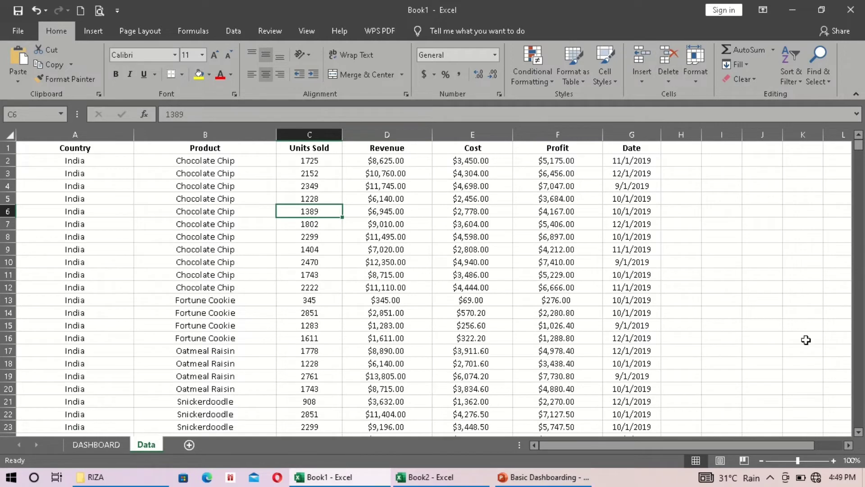
{"action": "left_click", "coordinate": [668, 286]}
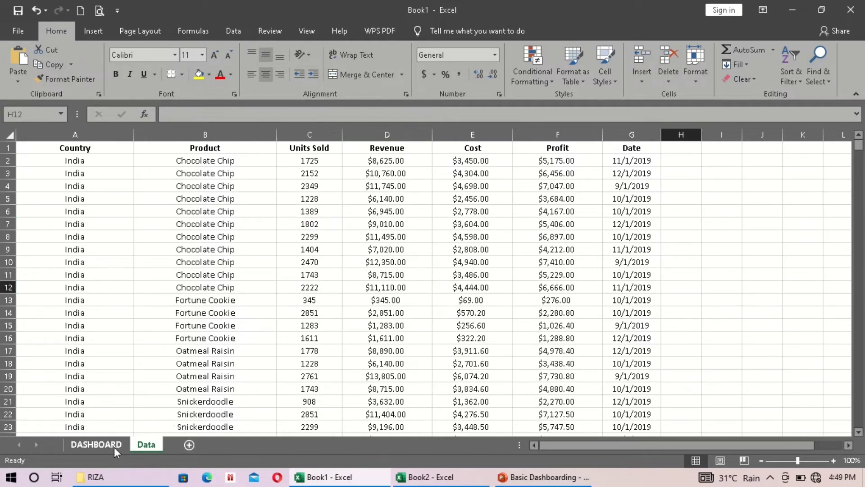
{"action": "left_click", "coordinate": [115, 447]}
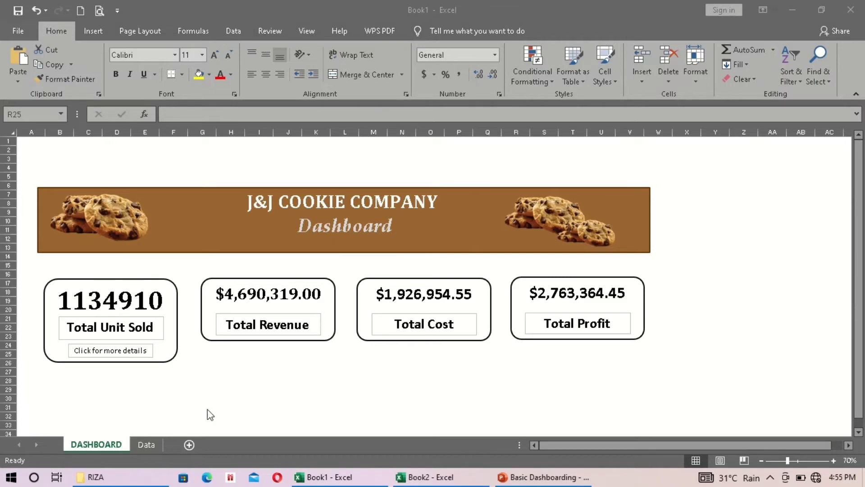
Select the product names and units sold in rows 2 to 23 of the Data sheet and insert a default column chart.
{"action": "left_click", "coordinate": [155, 445]}
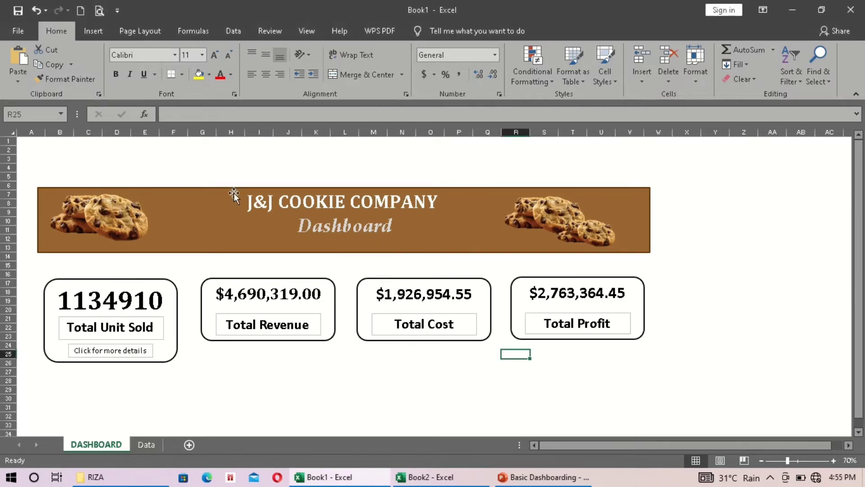
{"action": "left_click", "coordinate": [156, 439]}
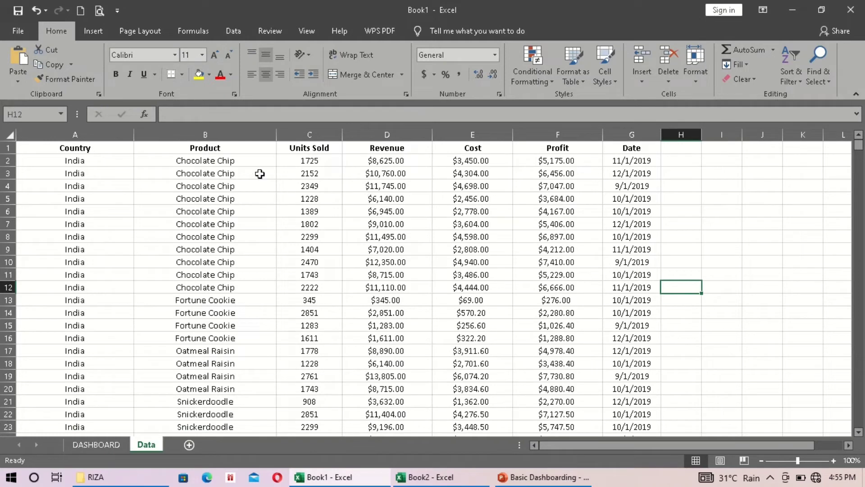
{"action": "left_click", "coordinate": [215, 164]}
{"action": "left_click_drag", "start_coordinate": [228, 162], "coordinate": [241, 421]}
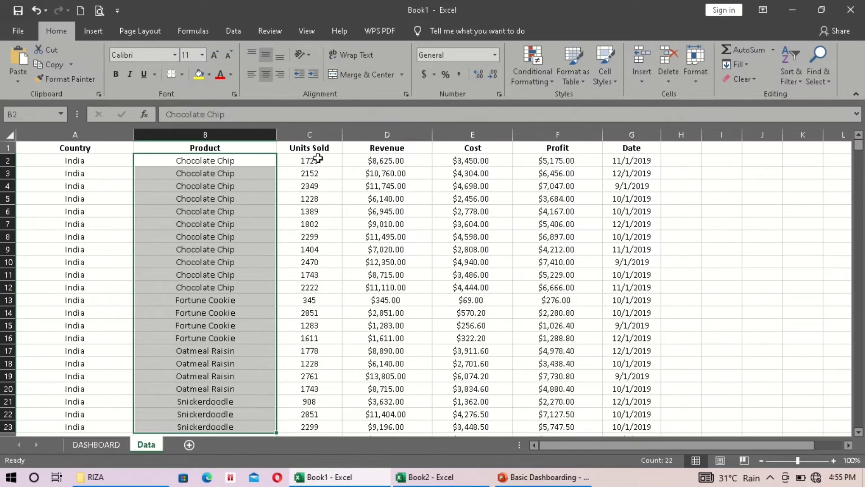
{"action": "left_click_drag", "start_coordinate": [317, 158], "coordinate": [299, 251]}
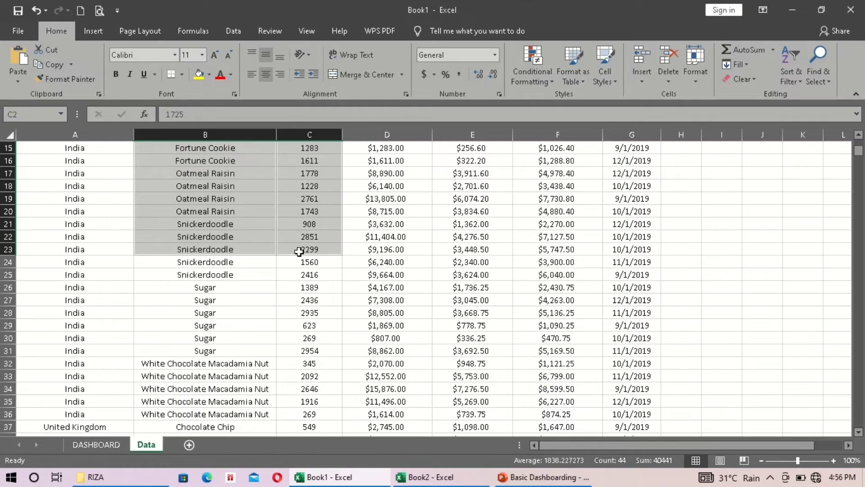
{"action": "key", "text": "alt+F1"}
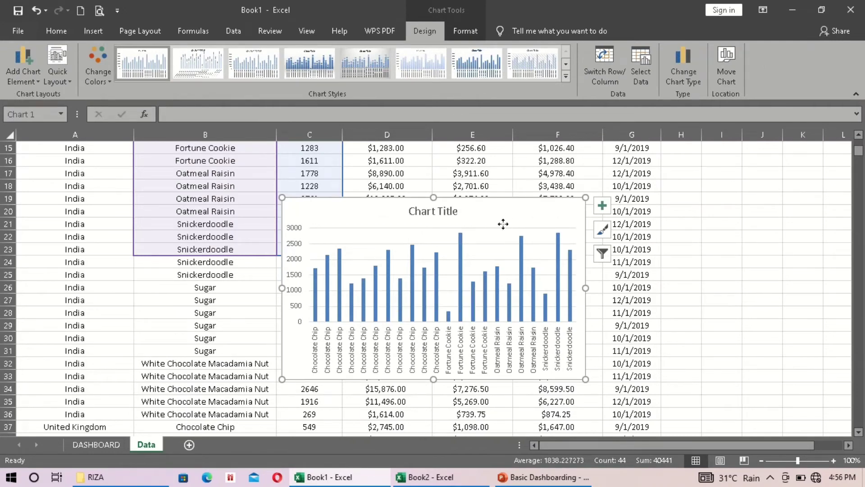
Cut the new column chart from the Data sheet and paste it below the cards on the DASHBOARD sheet.
{"action": "right_click", "coordinate": [504, 224]}
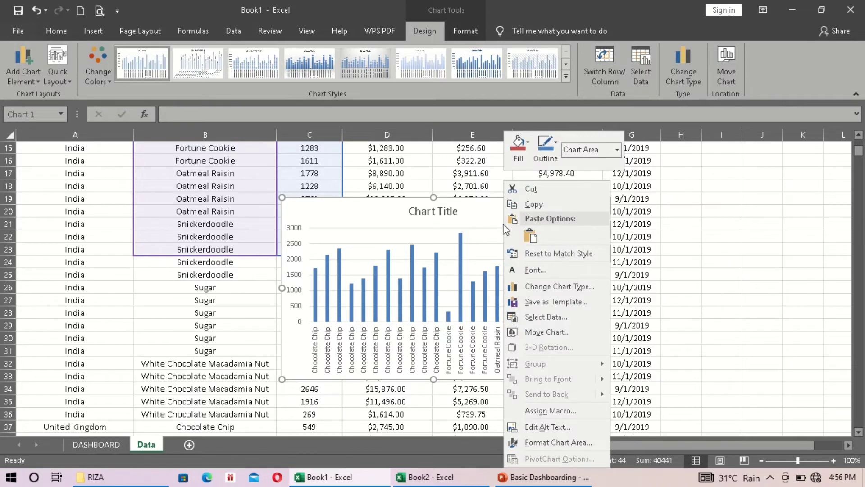
{"action": "left_click", "coordinate": [545, 189]}
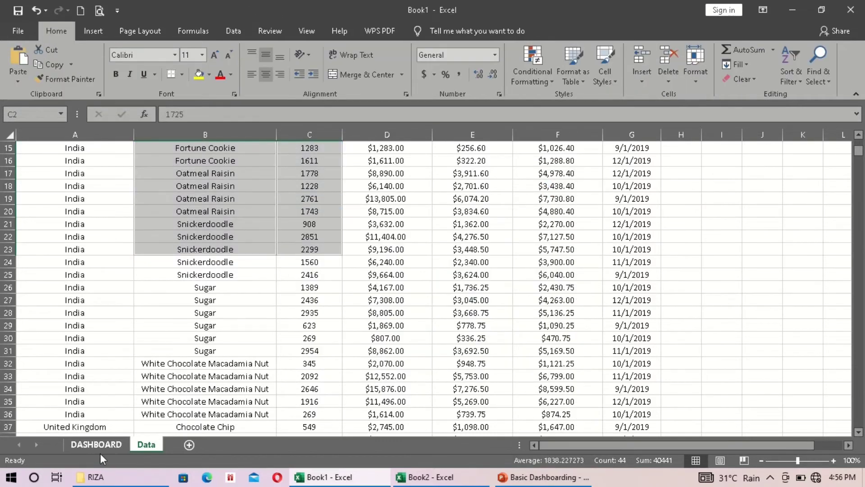
{"action": "left_click", "coordinate": [101, 454]}
{"action": "right_click", "coordinate": [326, 413]}
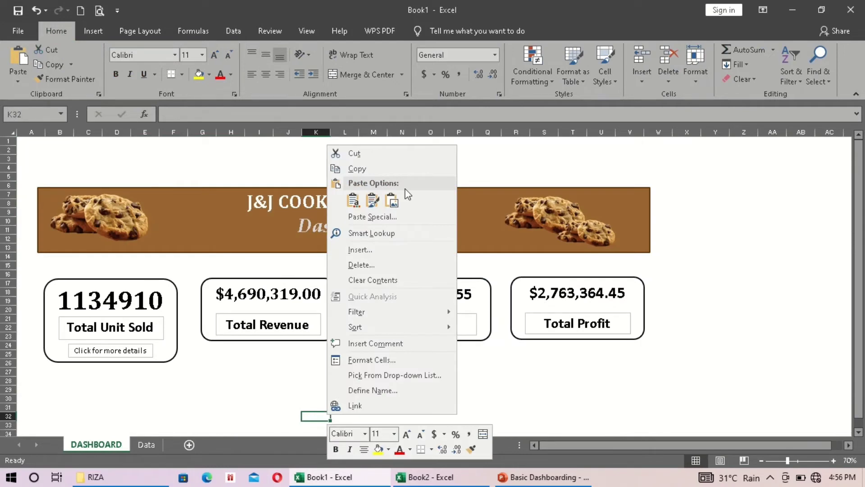
{"action": "left_click", "coordinate": [354, 200]}
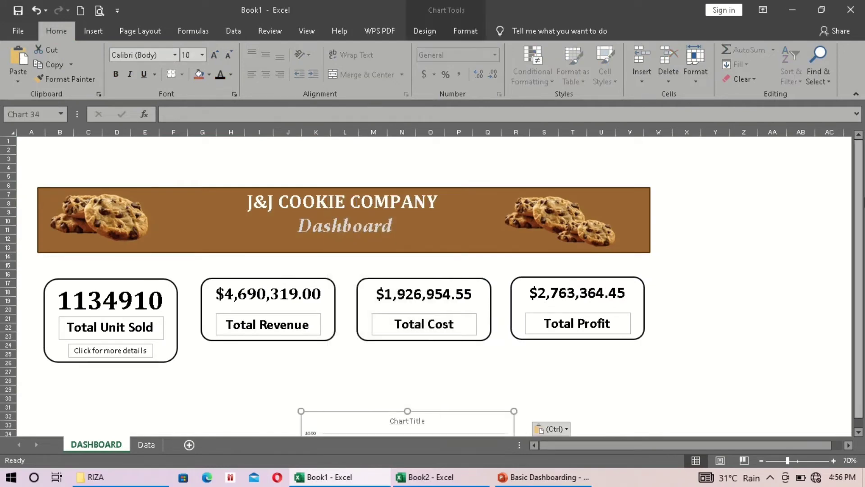
Move the pasted chart up beneath the cards and enlarge it to span about columns F to R.
{"action": "scroll", "coordinate": [858, 205], "scroll_direction": "down", "scroll_amount": 1}
{"action": "left_click_drag", "start_coordinate": [469, 419], "coordinate": [383, 373]}
{"action": "left_click_drag", "start_coordinate": [858, 283], "coordinate": [858, 365]}
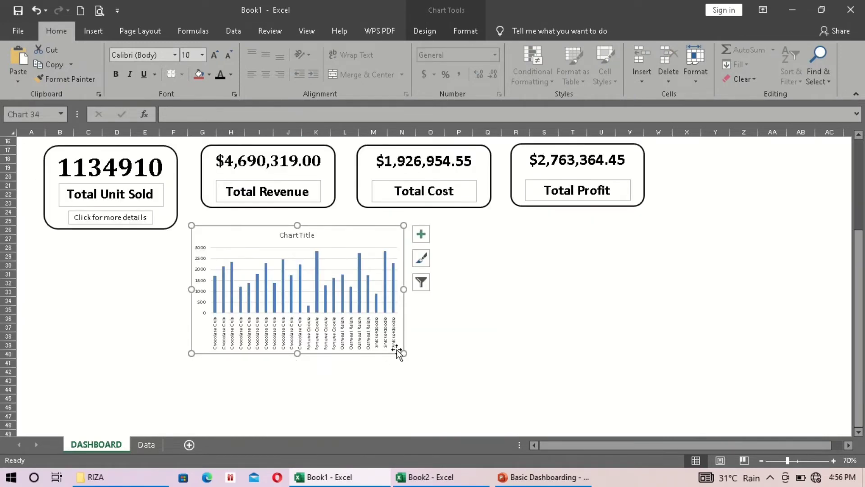
{"action": "left_click_drag", "start_coordinate": [405, 354], "coordinate": [521, 401]}
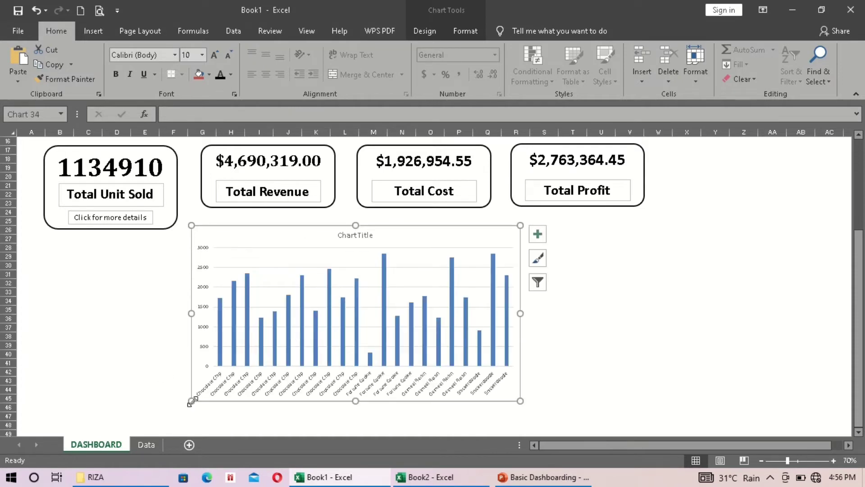
{"action": "left_click_drag", "start_coordinate": [192, 401], "coordinate": [171, 411]}
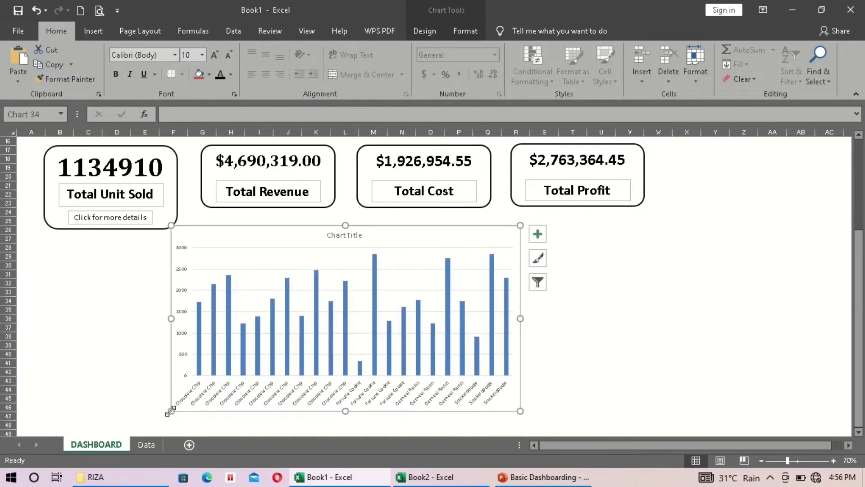
Shift the plot area slightly inside the chart frame and align the chart's left edge with the Total Revenue card.
{"action": "left_click", "coordinate": [289, 286]}
{"action": "left_click", "coordinate": [326, 275]}
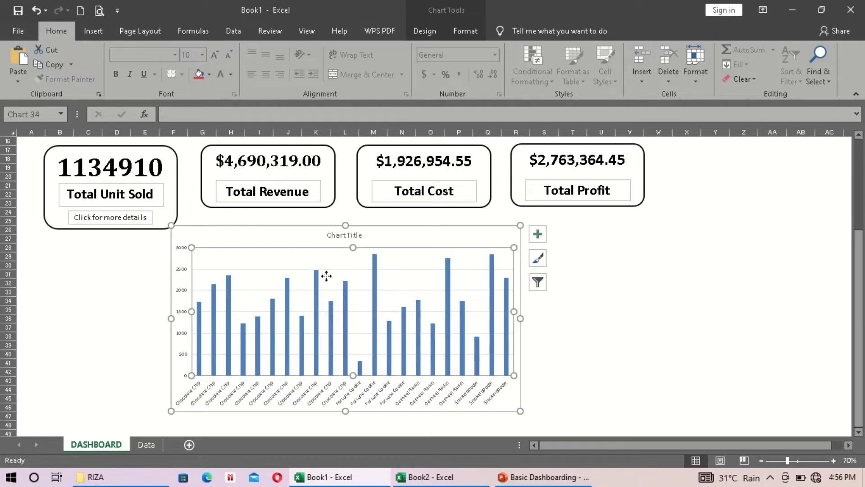
{"action": "left_click_drag", "start_coordinate": [309, 272], "coordinate": [380, 284]}
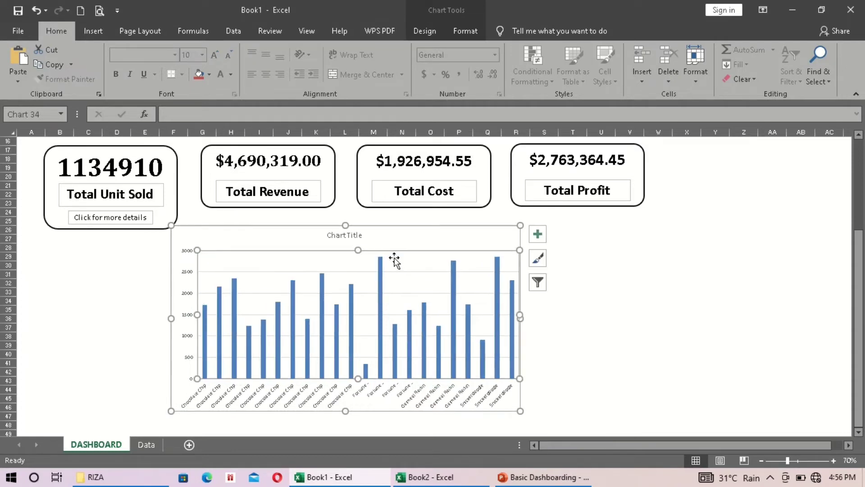
{"action": "left_click", "coordinate": [397, 293]}
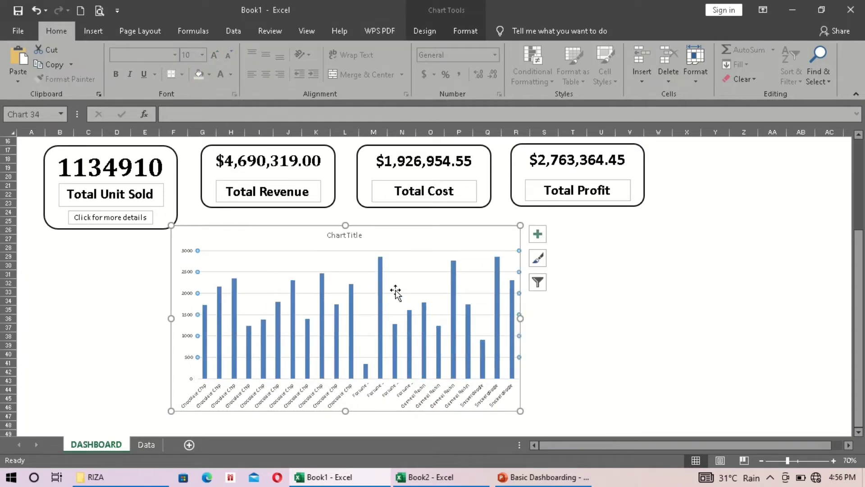
{"action": "left_click", "coordinate": [602, 309]}
{"action": "left_click", "coordinate": [408, 236]}
{"action": "left_click_drag", "start_coordinate": [408, 235], "coordinate": [440, 237]}
{"action": "left_click", "coordinate": [662, 266]}
{"action": "left_click_drag", "start_coordinate": [859, 288], "coordinate": [861, 170]}
{"action": "left_click_drag", "start_coordinate": [863, 259], "coordinate": [861, 336]}
Shrink the column chart and move it beneath the Total Unit Sold card, aligned with that card's left edge.
{"action": "left_click", "coordinate": [521, 349]}
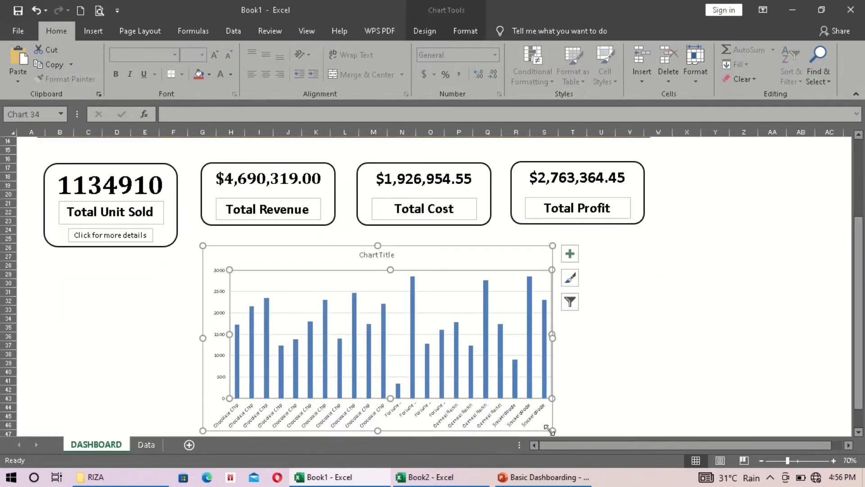
{"action": "left_click_drag", "start_coordinate": [557, 433], "coordinate": [479, 414]}
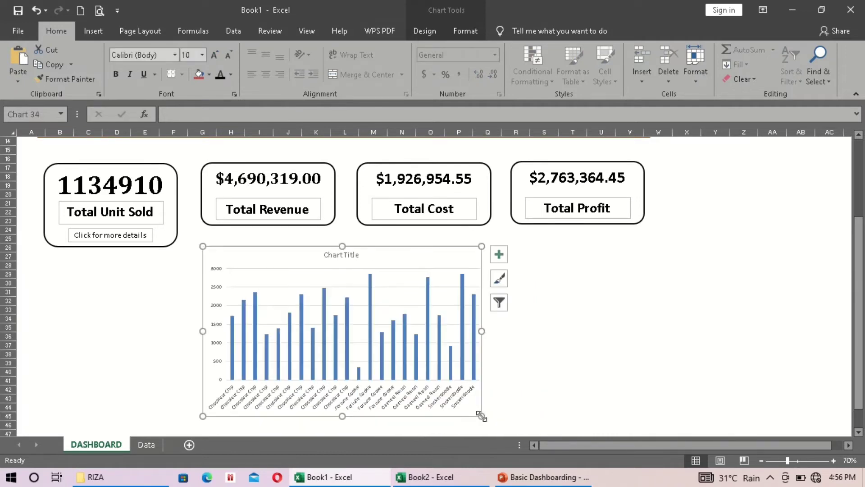
{"action": "left_click", "coordinate": [637, 380]}
{"action": "left_click", "coordinate": [384, 279]}
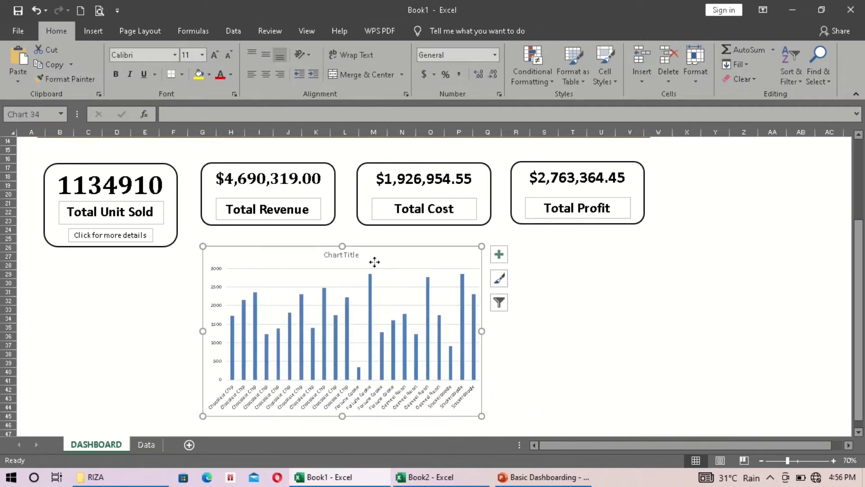
{"action": "left_click_drag", "start_coordinate": [399, 260], "coordinate": [244, 275]}
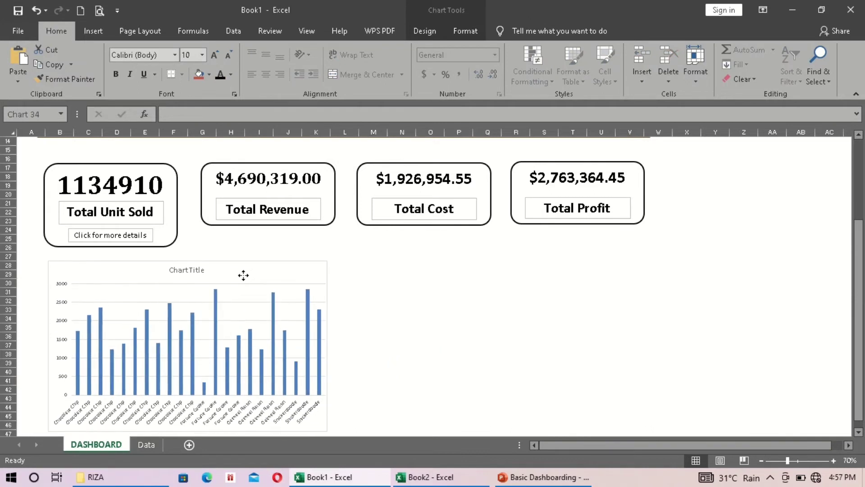
Increase the height of the Total Revenue, Total Cost and Total Profit cards to roughly match the Total Unit Sold card.
{"action": "left_click", "coordinate": [266, 196]}
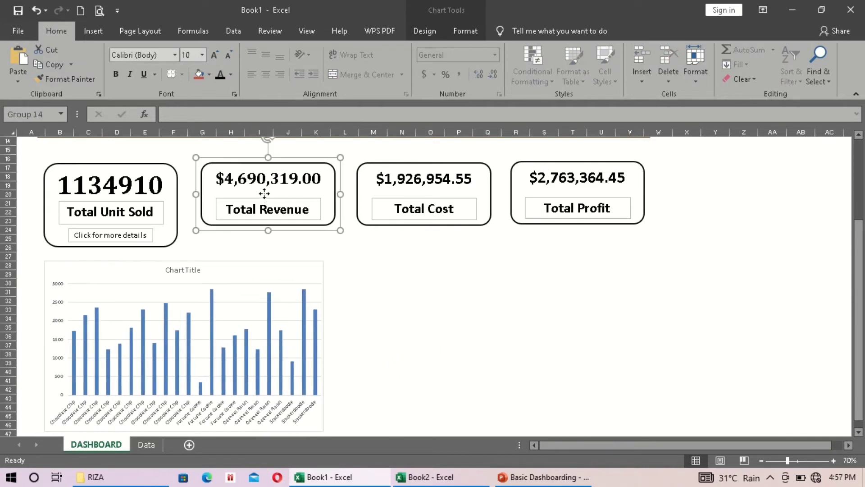
{"action": "left_click_drag", "start_coordinate": [266, 225], "coordinate": [266, 244]}
{"action": "left_click", "coordinate": [465, 229]}
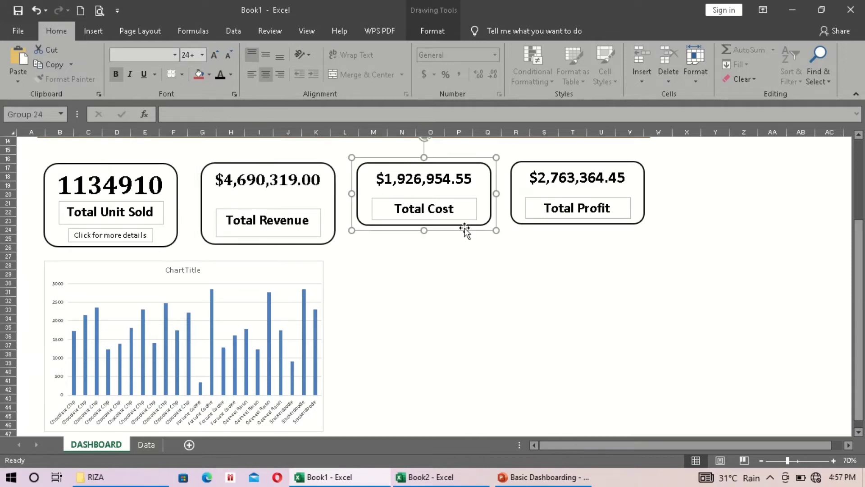
{"action": "left_click_drag", "start_coordinate": [424, 230], "coordinate": [424, 248]}
{"action": "left_click", "coordinate": [572, 218]}
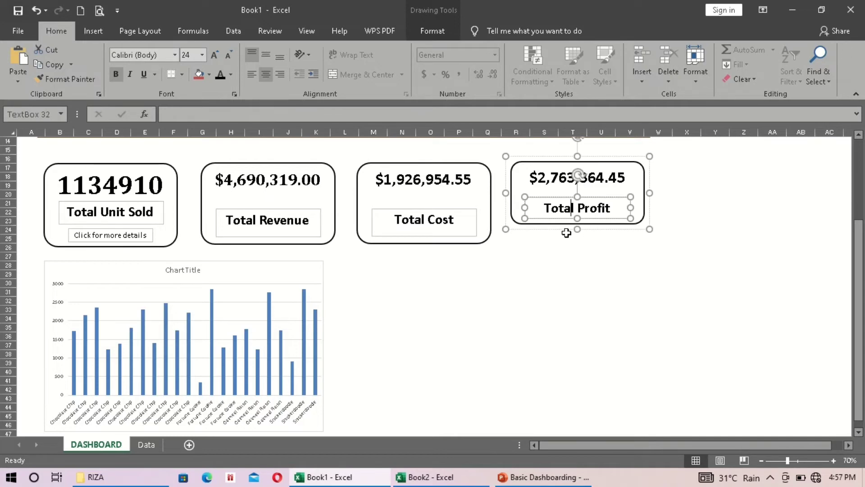
{"action": "left_click_drag", "start_coordinate": [578, 231], "coordinate": [578, 241]}
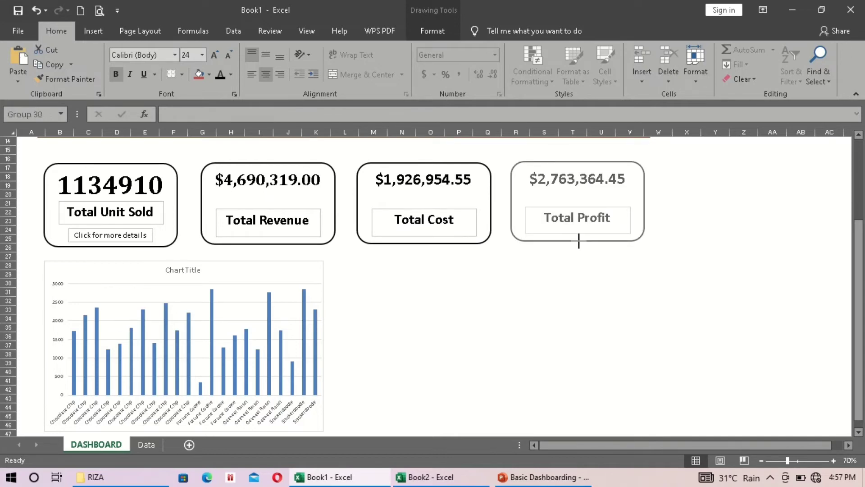
{"action": "left_click_drag", "start_coordinate": [578, 241], "coordinate": [578, 242]}
{"action": "left_click", "coordinate": [533, 315]}
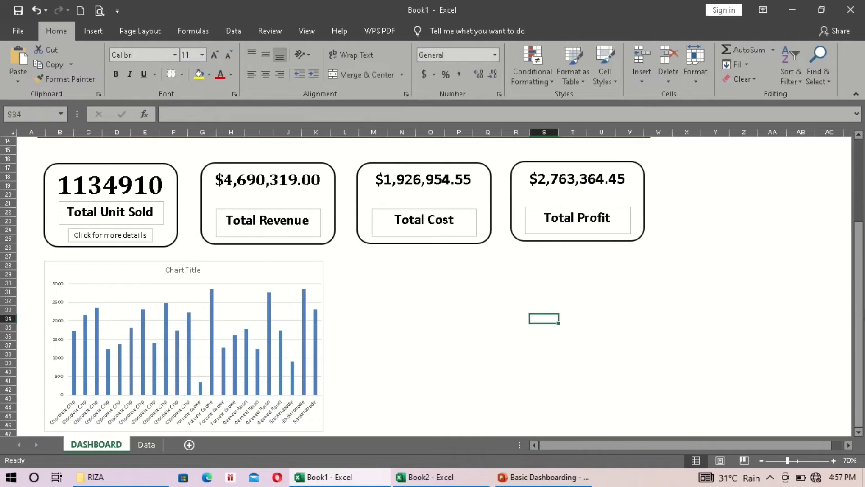
{"action": "left_click_drag", "start_coordinate": [861, 314], "coordinate": [863, 209]}
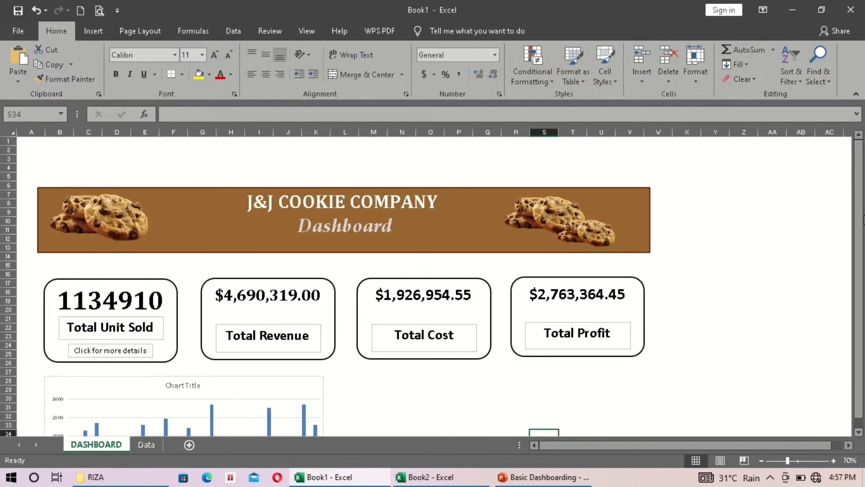
{"action": "left_click_drag", "start_coordinate": [861, 295], "coordinate": [864, 305]}
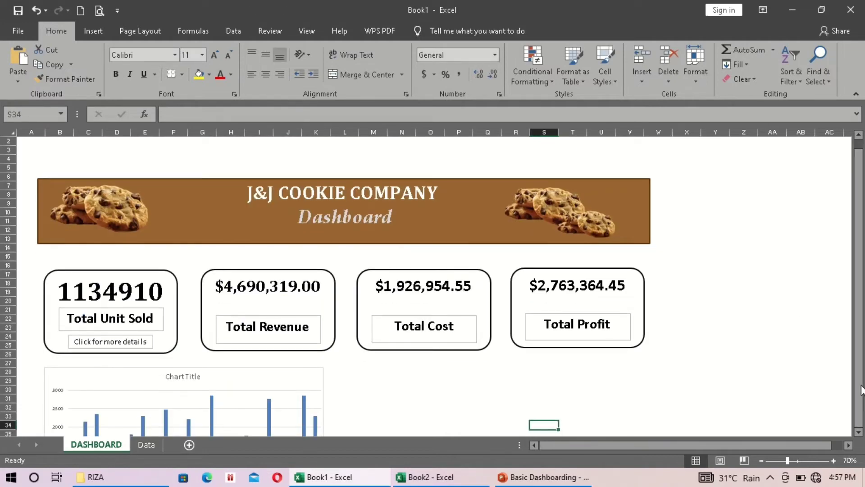
{"action": "left_click", "coordinate": [556, 364]}
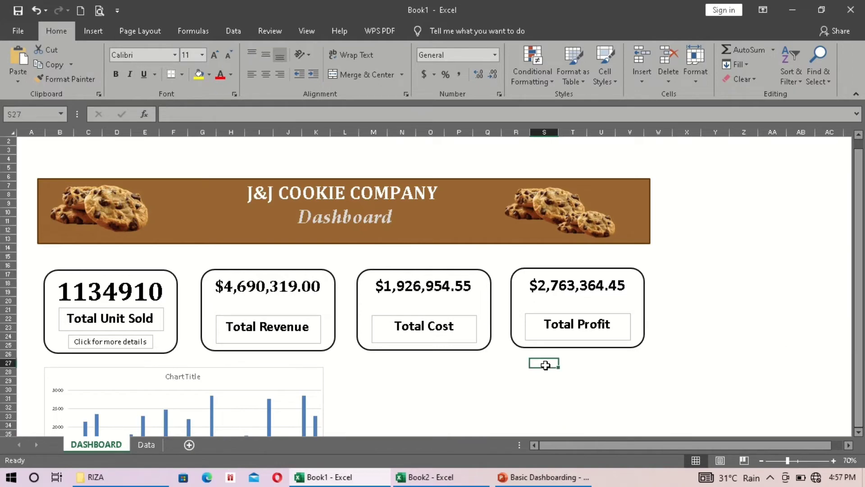
{"action": "left_click", "coordinate": [384, 379]}
{"action": "mouse_move", "coordinate": [437, 12]}
{"action": "left_click", "coordinate": [345, 27]}
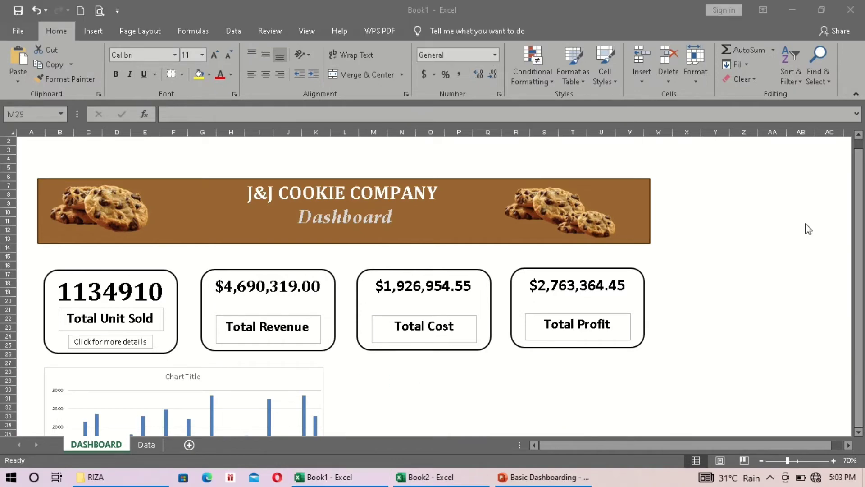